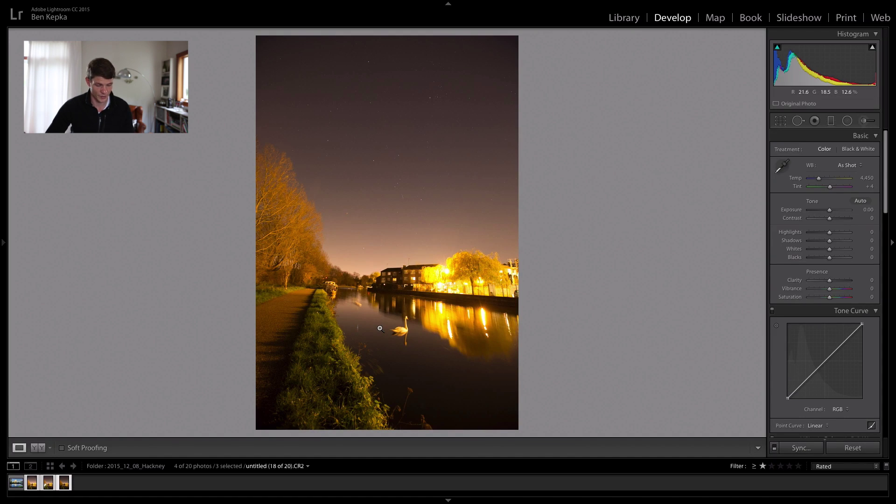
Compare the three selected canal exposures and return to untitled (18 of 20).CR2.
click(48, 483)
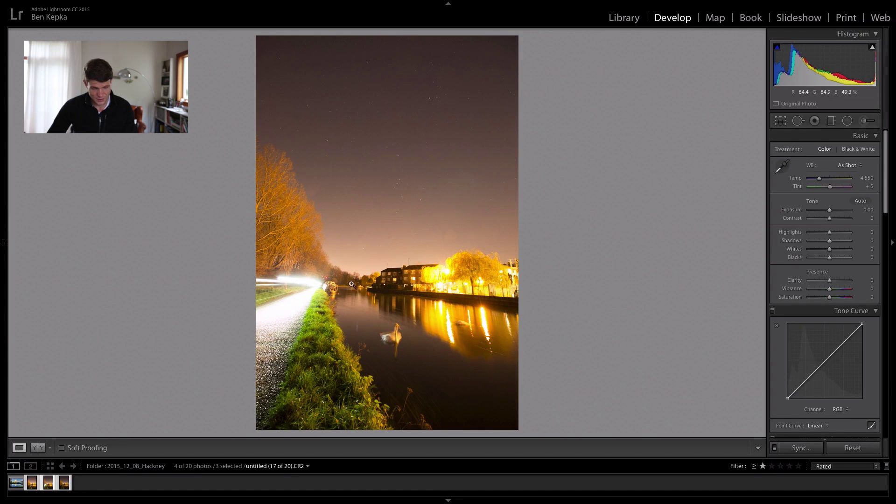
click(34, 488)
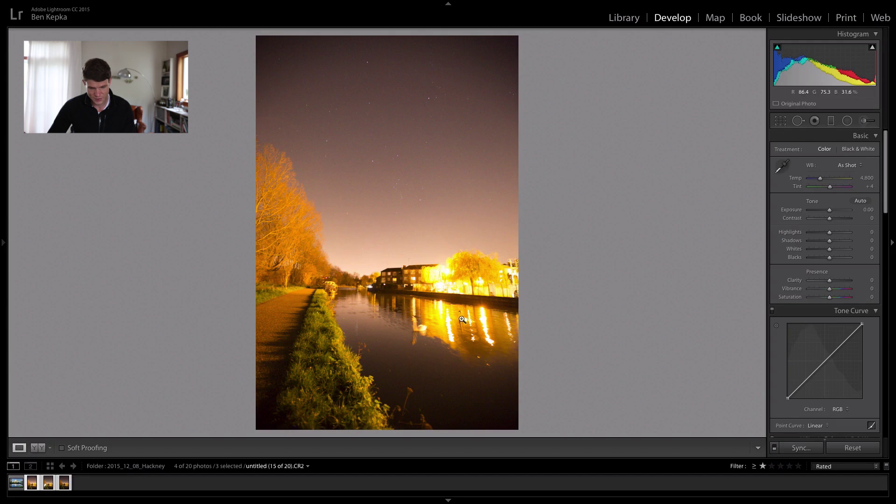
click(65, 485)
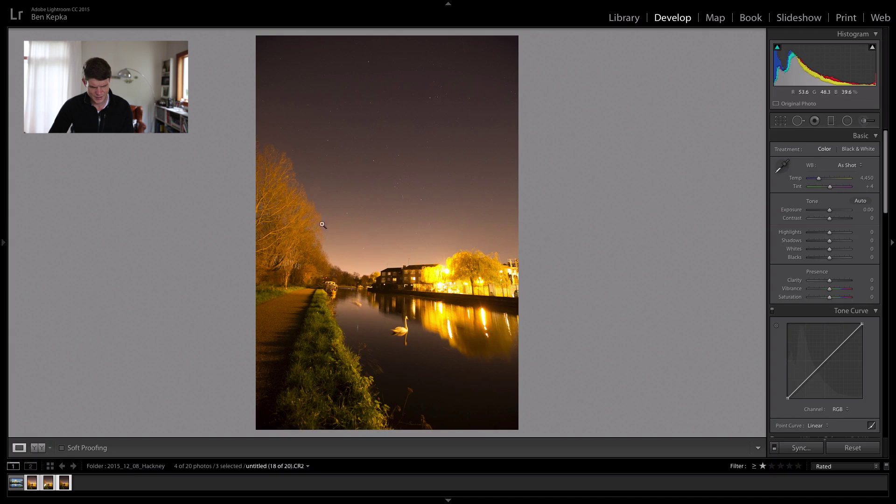
Try a neutral white balance sample on the swan, and set the white balance preset to Tungsten.
click(788, 169)
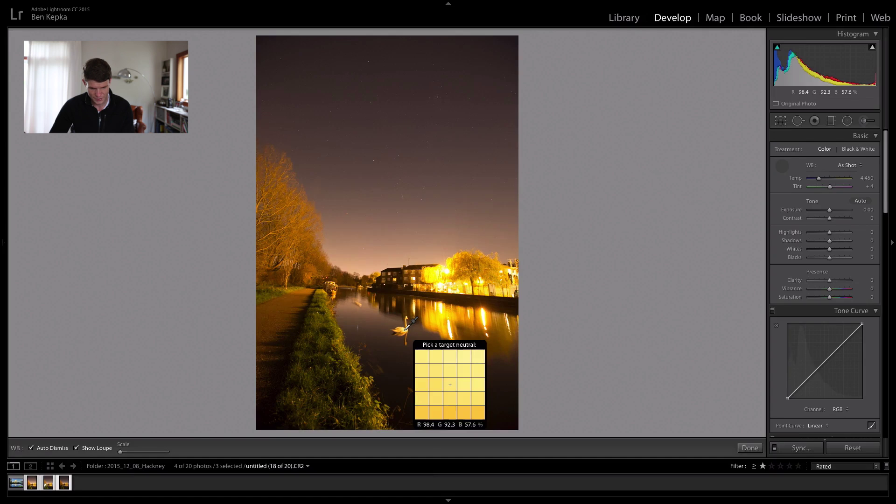
click(406, 327)
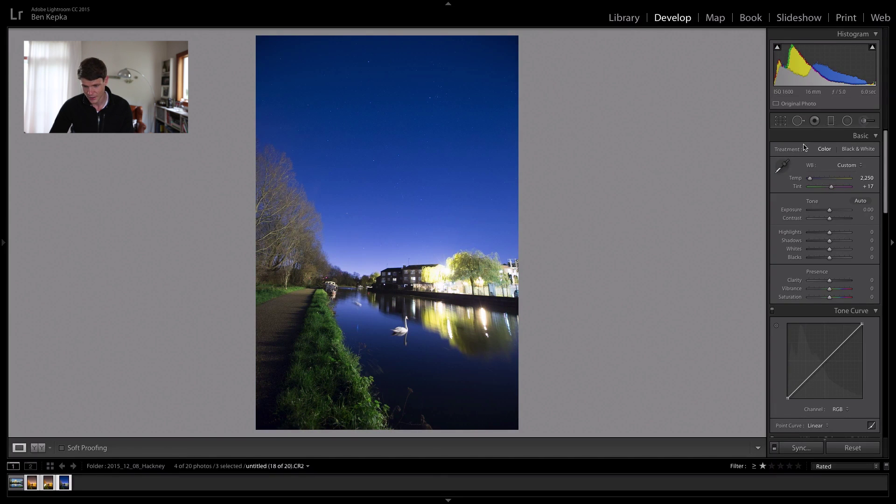
click(846, 164)
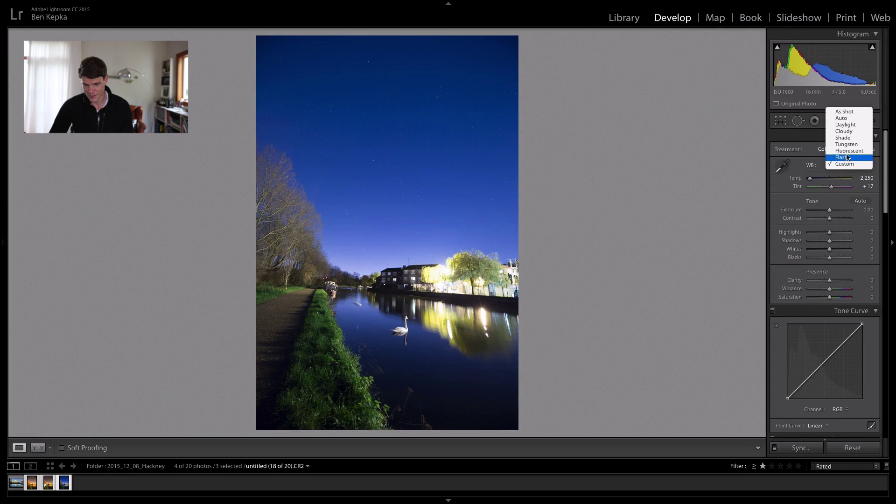
click(847, 146)
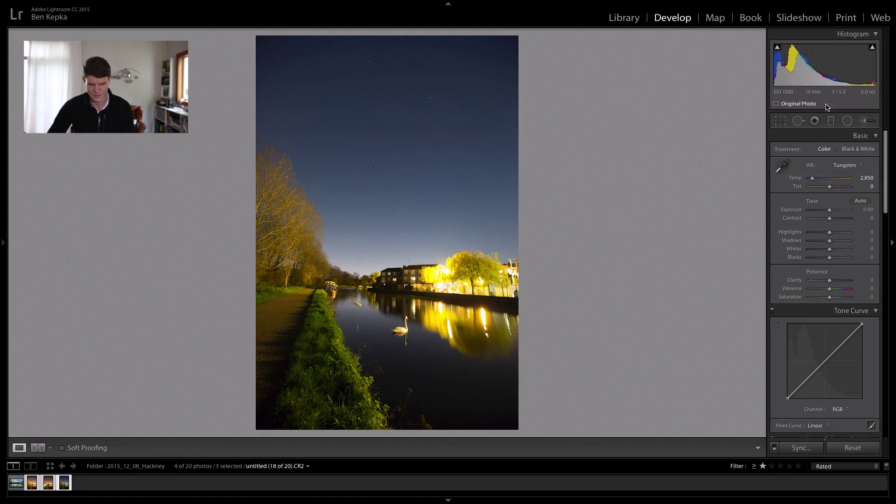
Enable profile corrections and chromatic aberration removal in the lens corrections.
scroll(835, 239, down, 10)
scroll(835, 239, down, 5)
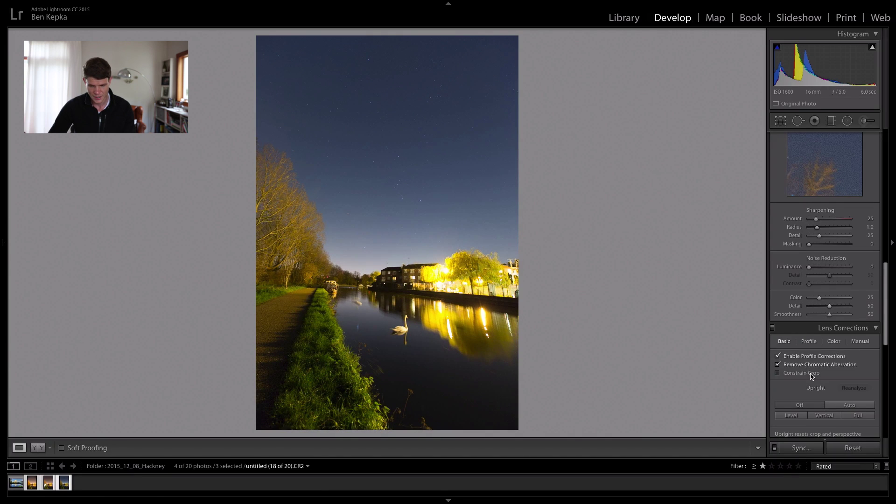
scroll(812, 373, up, 15)
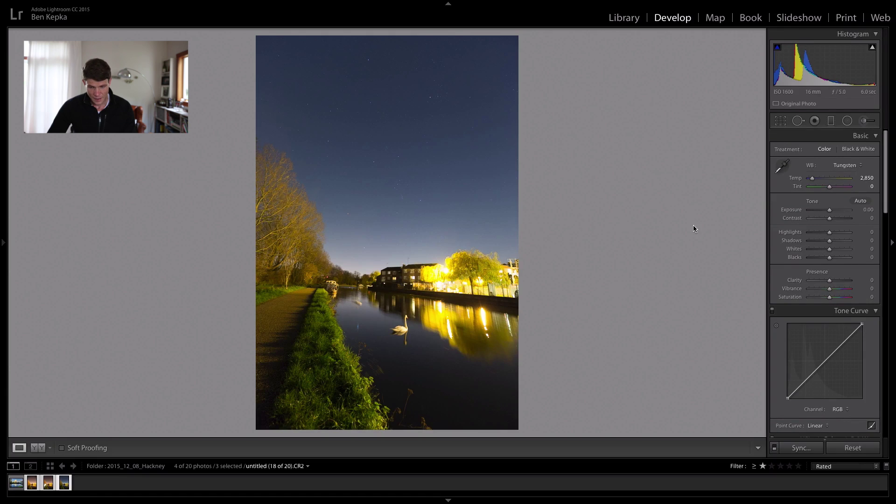
Apply automatic tone adjustments to the photo and lower Highlights to -85.
click(860, 201)
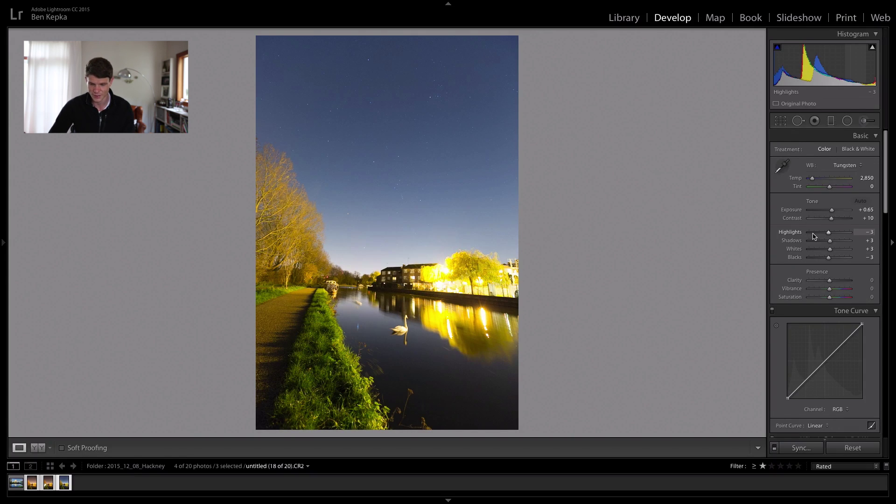
drag(817, 235, 811, 235)
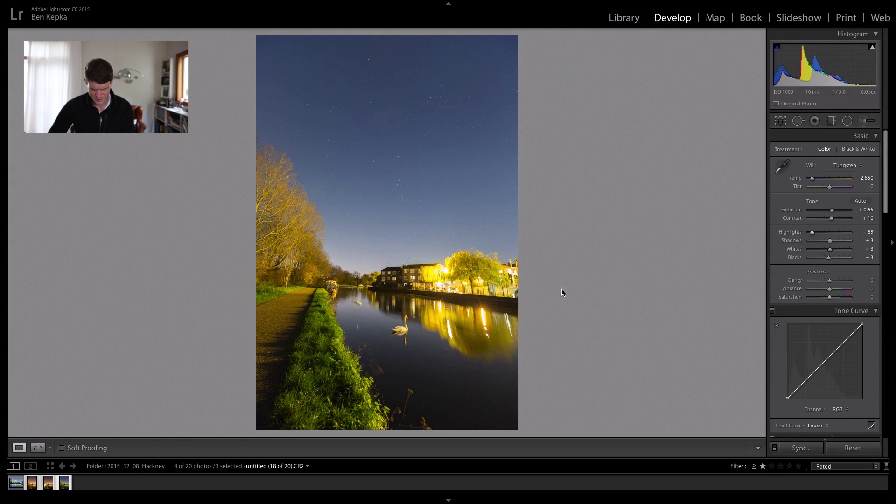
click(872, 48)
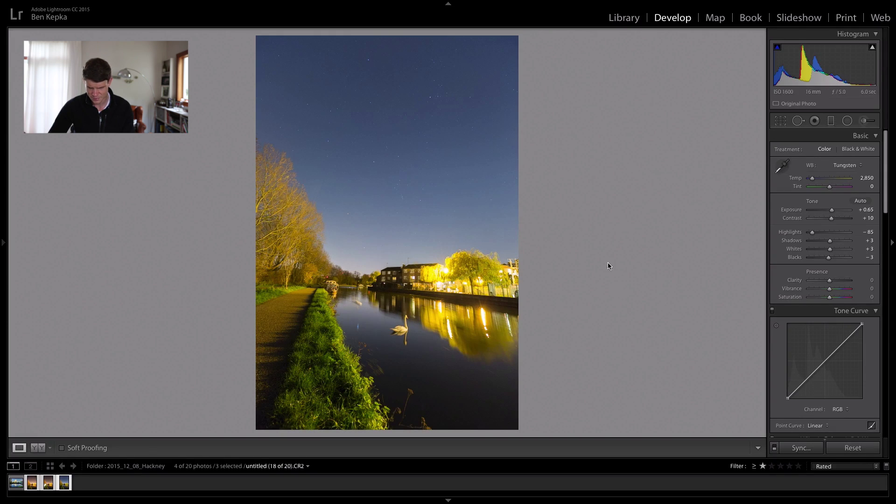
Set Shadows to +58, Contrast to +27, Whites to +33 and Blacks to -48.
click(840, 241)
drag(840, 242, 841, 242)
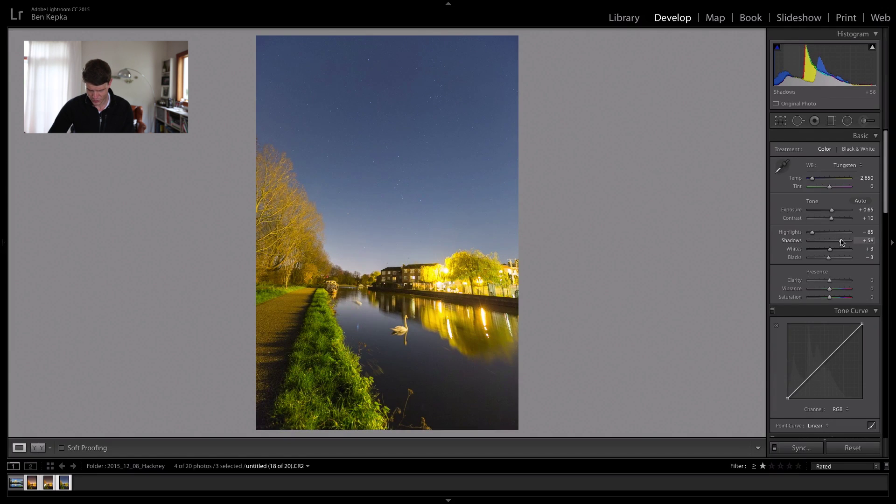
click(835, 218)
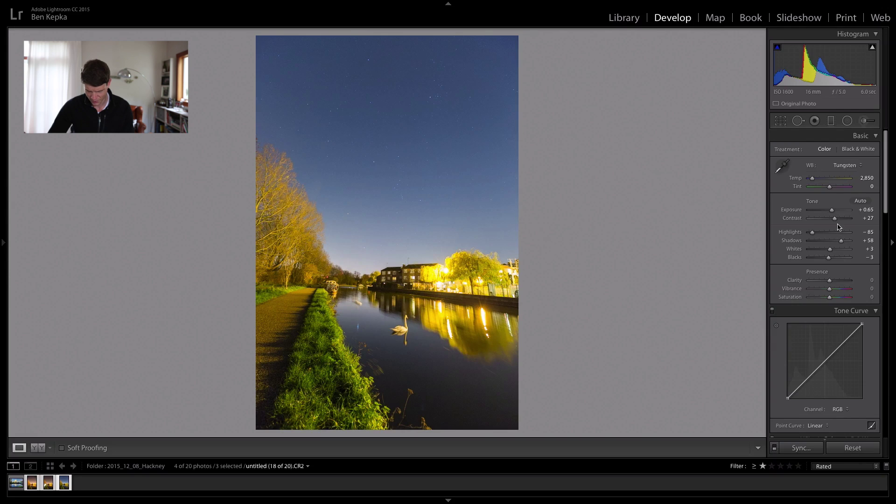
drag(833, 251, 820, 261)
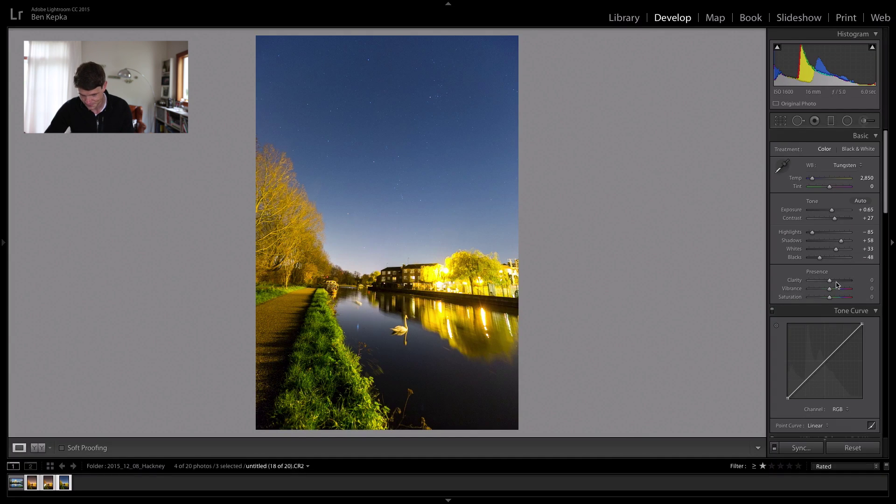
Set the presence adjustments to Clarity +19, Vibrance +8 and Saturation +11.
drag(830, 281, 833, 280)
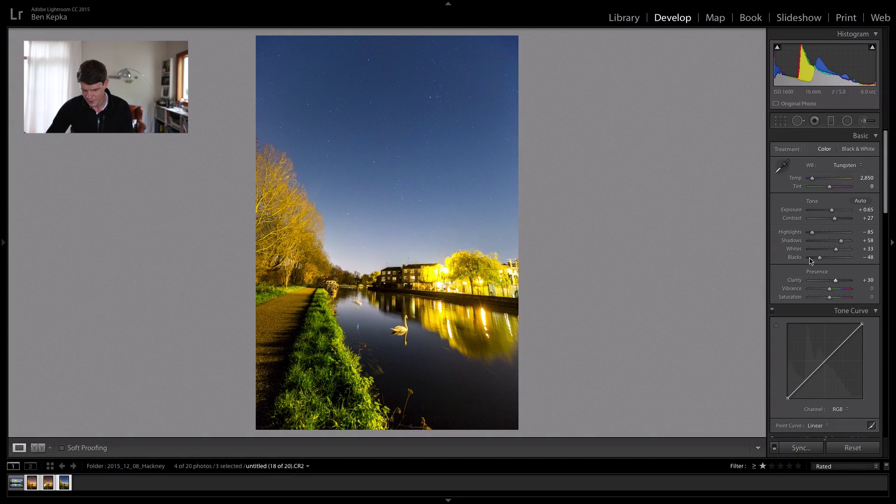
drag(834, 280, 833, 299)
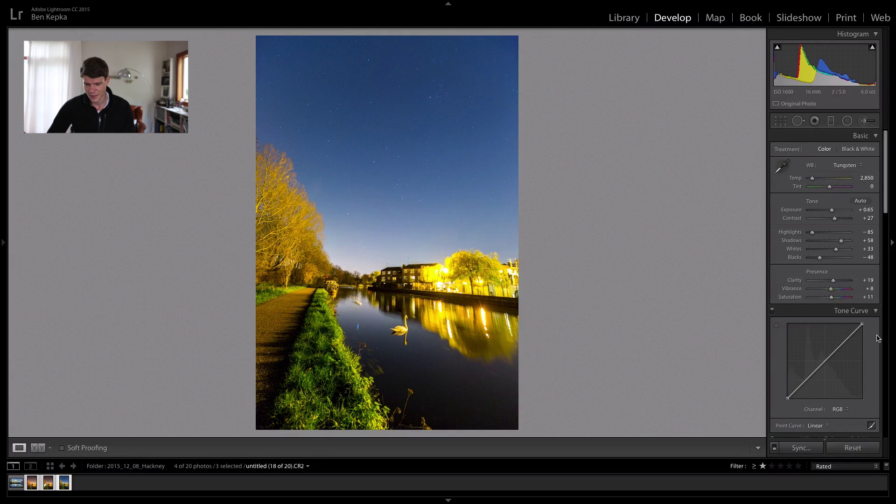
Shape the RGB tone curve with a highlight point at about 79.6 / 78.0 % and a slightly raised shadow point.
scroll(854, 310, down, 2)
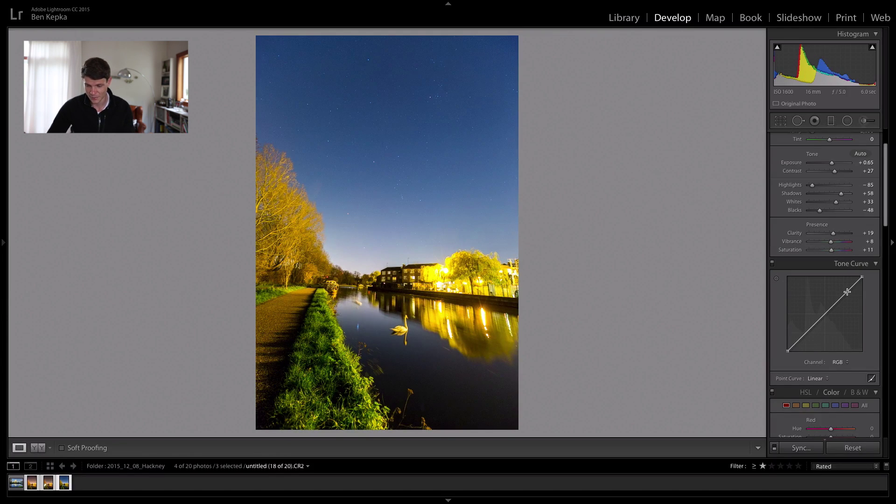
drag(847, 292, 847, 293)
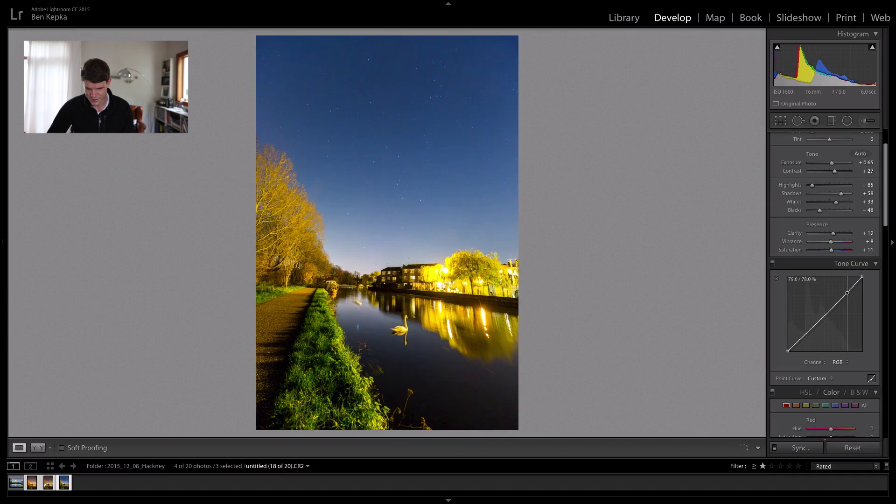
drag(804, 334, 803, 335)
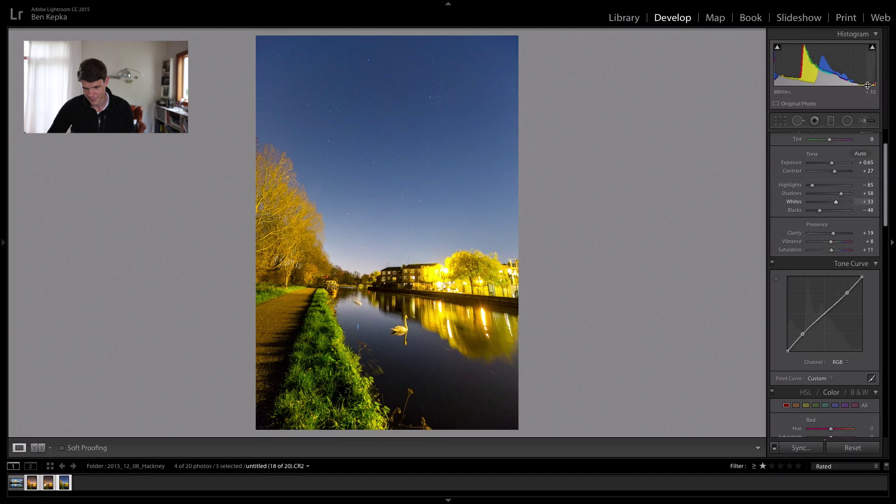
drag(802, 334, 793, 335)
key(ctrl+z)
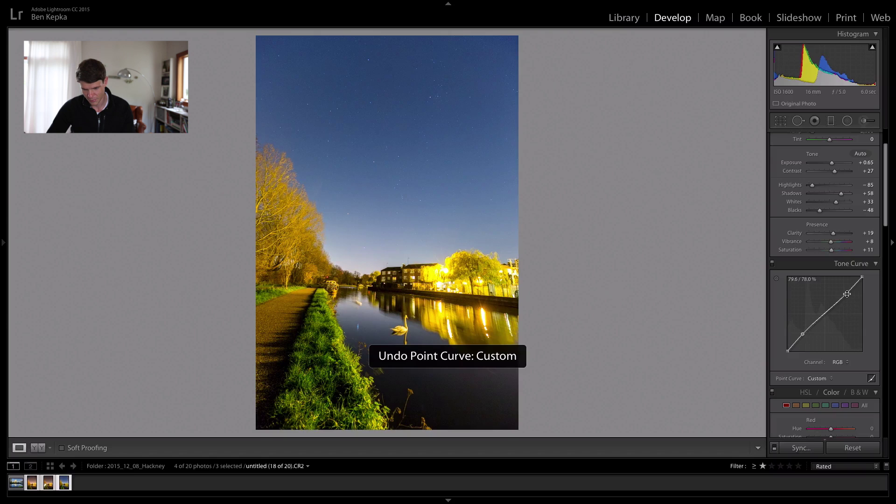
mouse_move(849, 299)
mouse_down()
mouse_move(848, 308)
mouse_move(847, 292)
mouse_up()
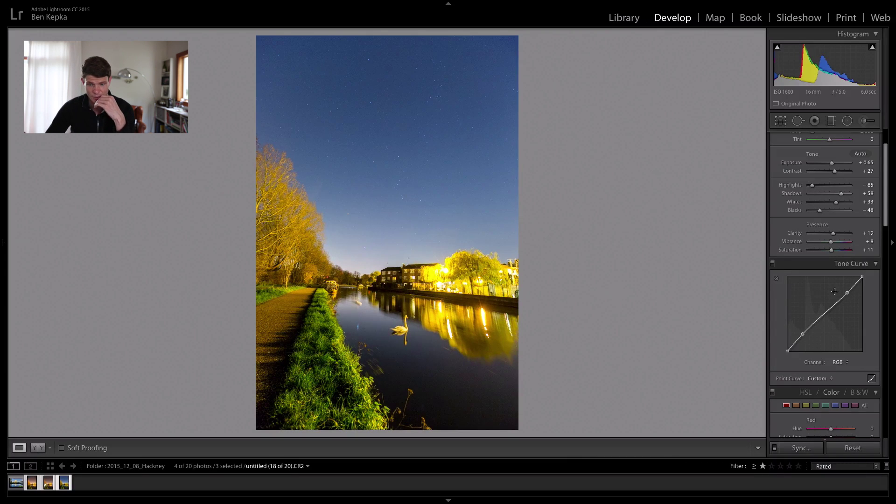
Set the sharpening Masking to 59 using the black-and-white mask preview to limit sharpening to edges and stars.
scroll(831, 298, down, 10)
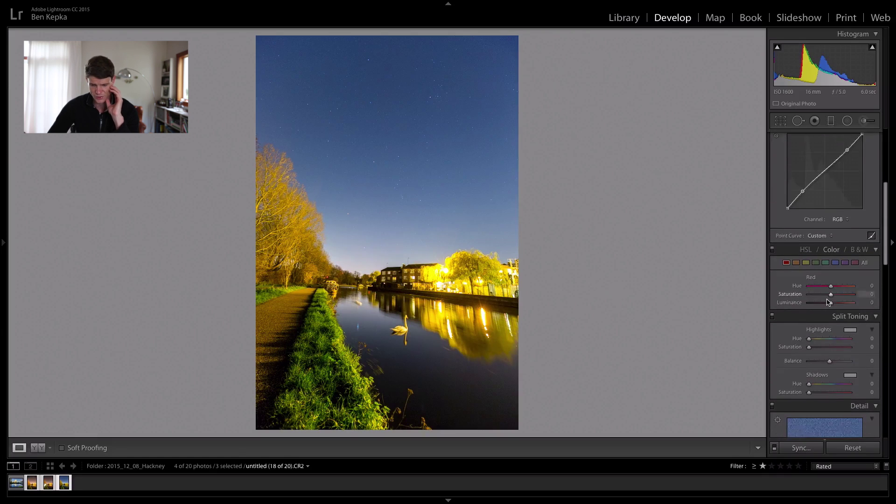
scroll(827, 302, down, 4)
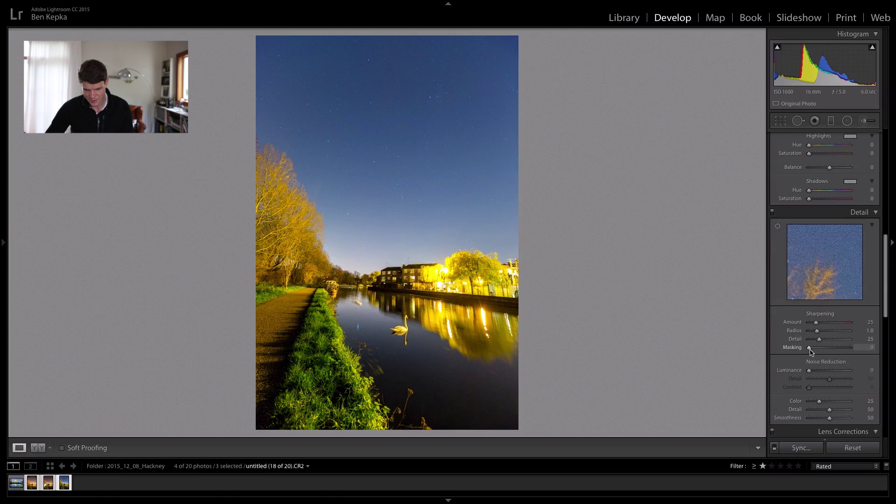
key(alt)
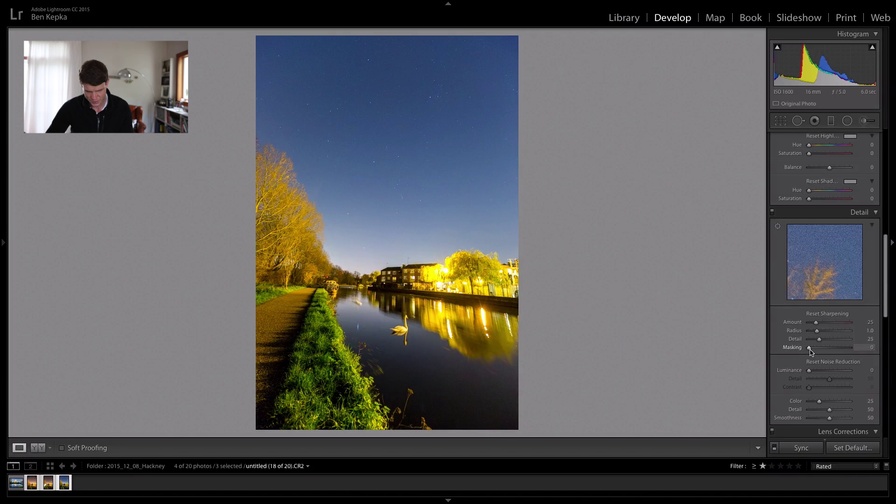
drag(810, 350, 808, 351)
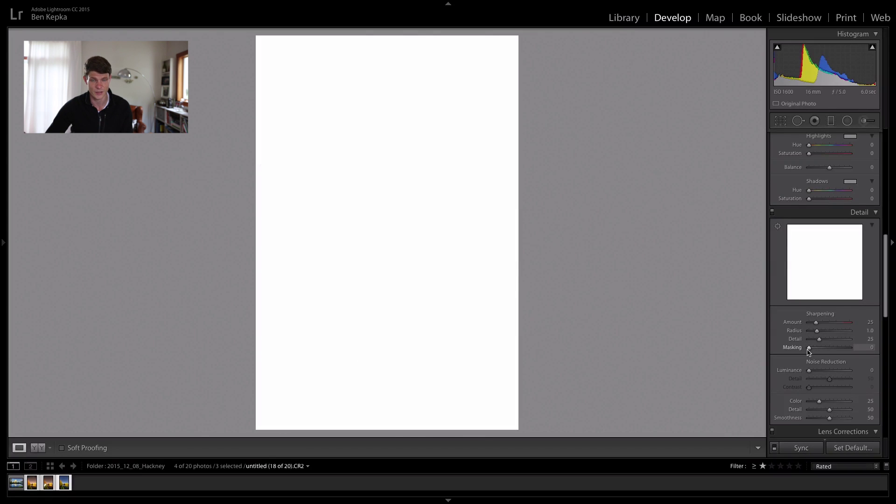
drag(808, 351, 834, 353)
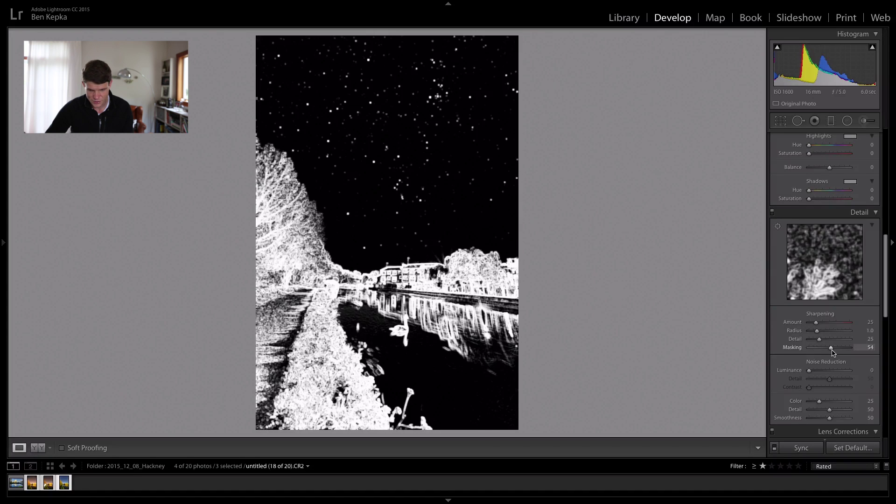
drag(834, 353, 835, 353)
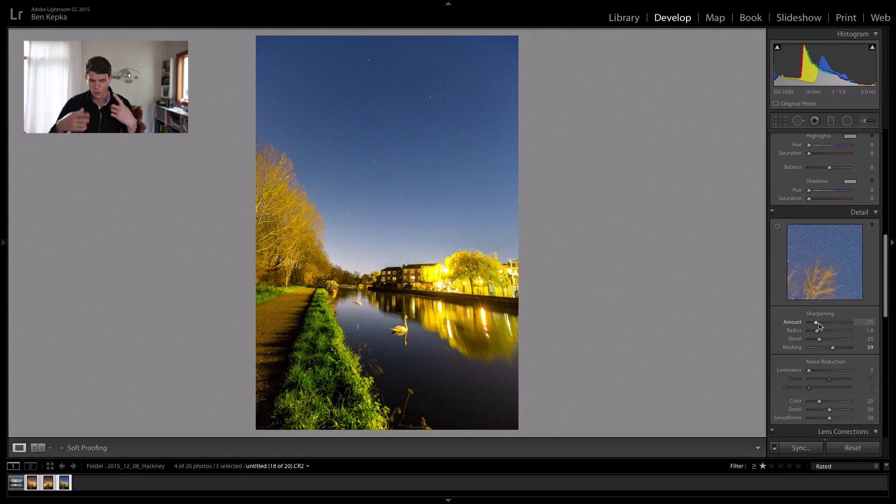
Set luminance noise reduction to 19, checking the detail preview on the lit tree and the starry sky.
click(817, 370)
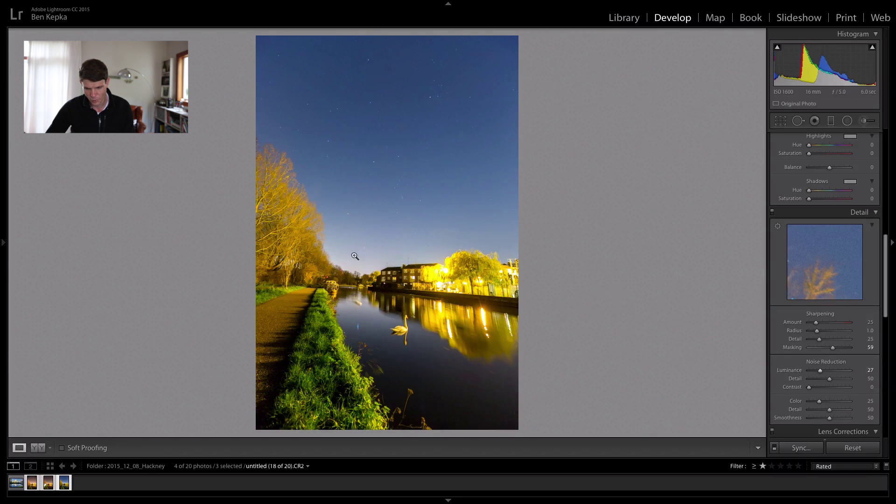
click(778, 226)
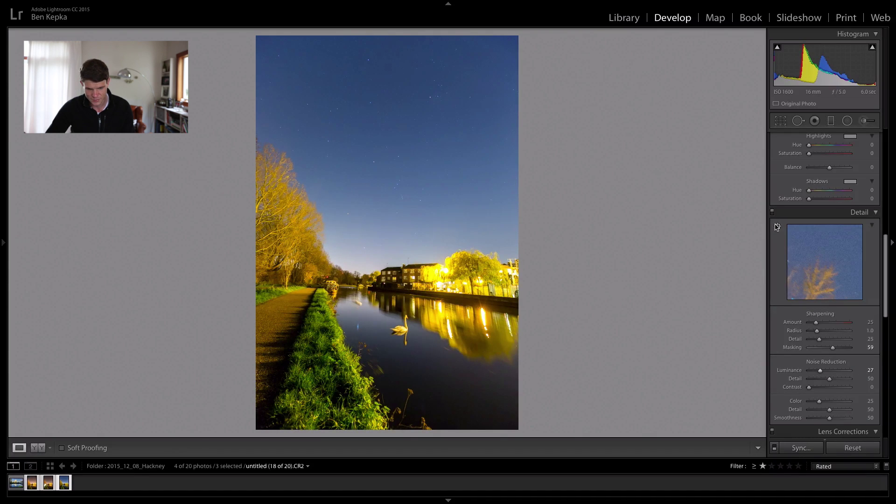
click(422, 253)
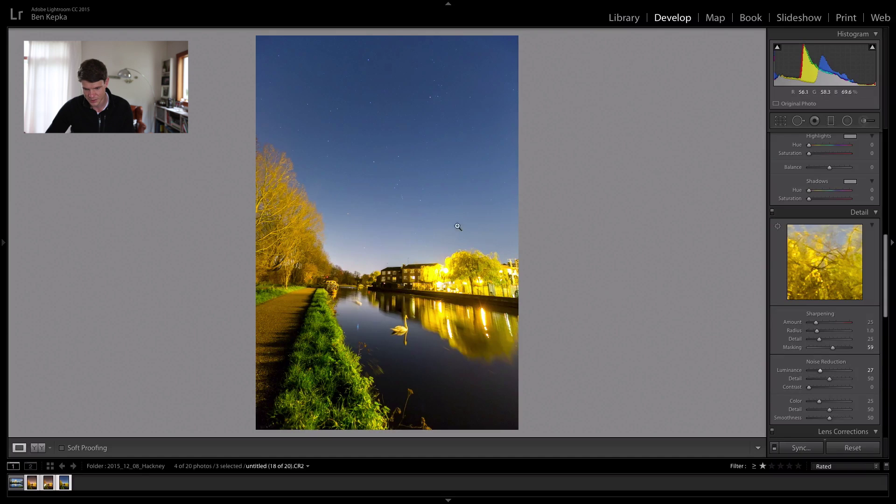
click(777, 226)
click(416, 177)
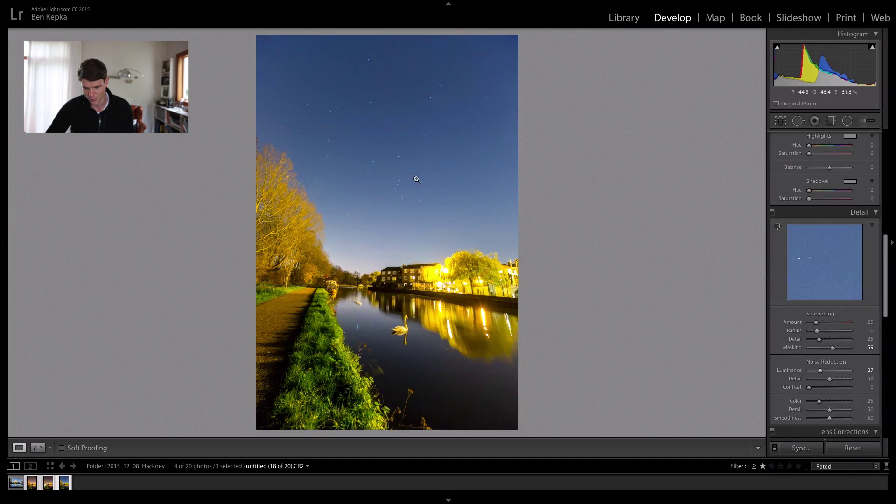
mouse_move(820, 244)
mouse_down()
mouse_move(861, 287)
mouse_move(830, 275)
mouse_move(818, 247)
mouse_up()
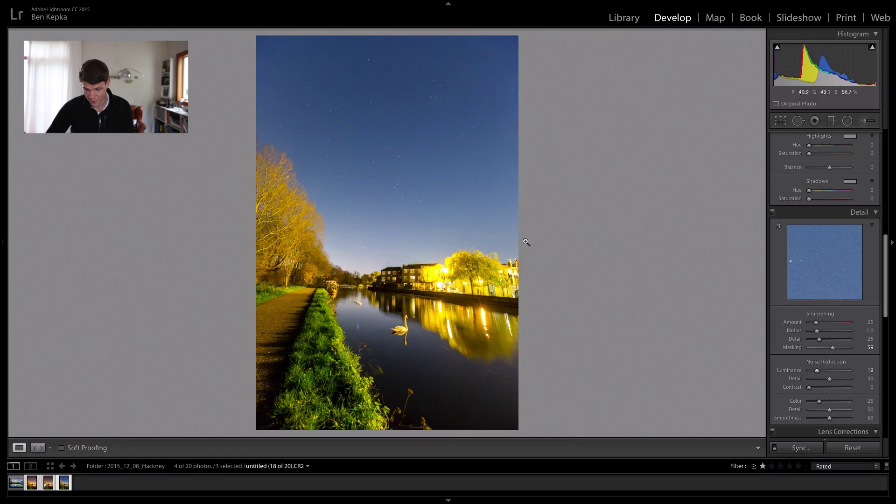
Raise the Dehaze amount to +88 to deepen the night sky.
scroll(839, 290, down, 5)
scroll(839, 290, down, 4)
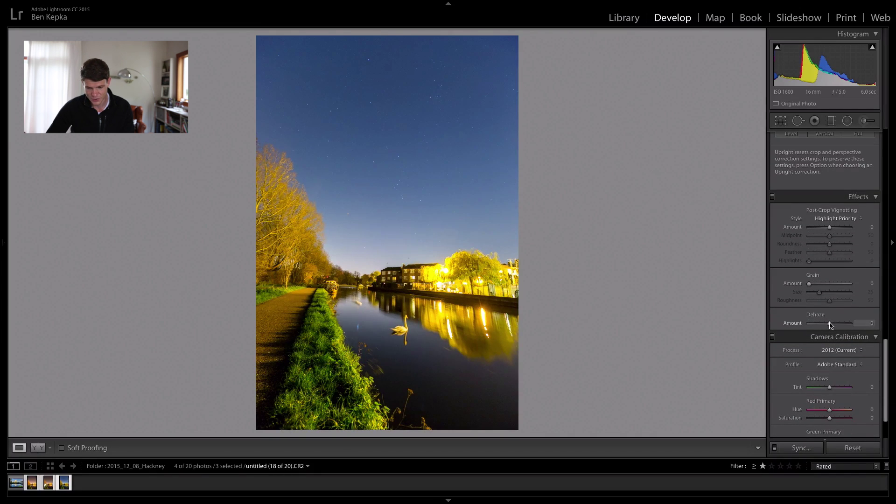
drag(831, 325, 847, 325)
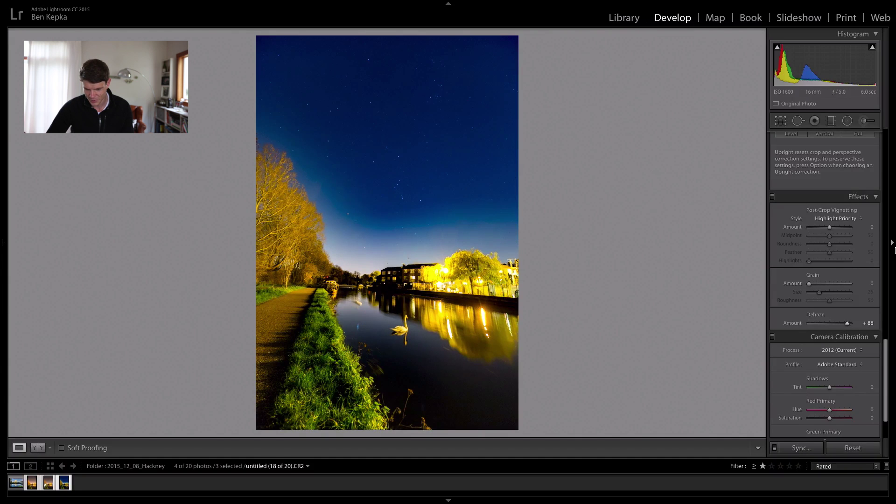
Set the Dehaze amount to +9 and inspect the sky beside the bare tree for blemishes.
drag(842, 324, 831, 325)
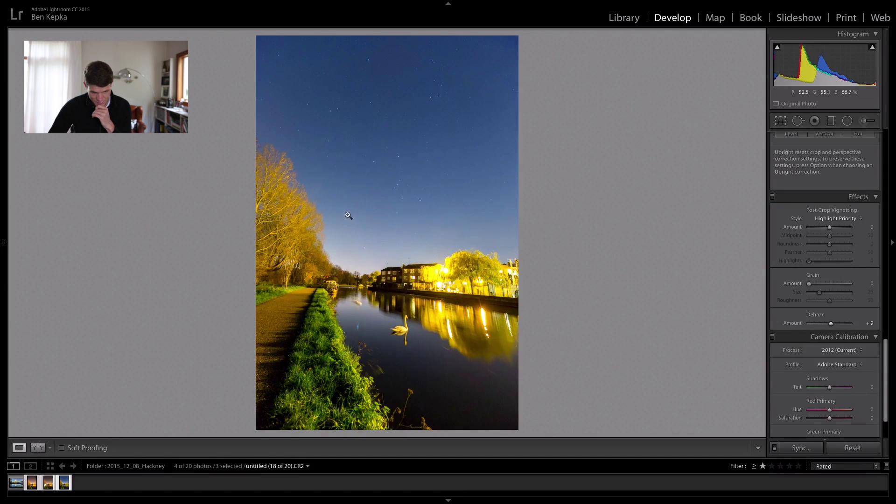
click(349, 216)
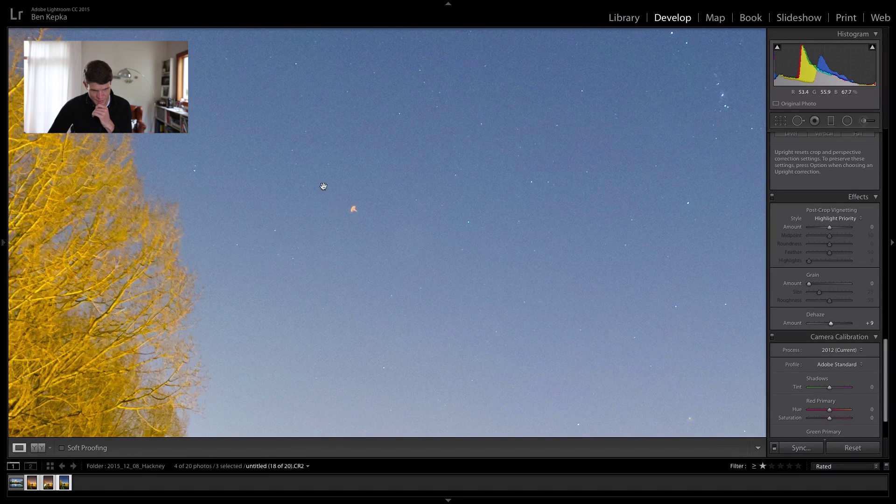
drag(336, 222, 399, 355)
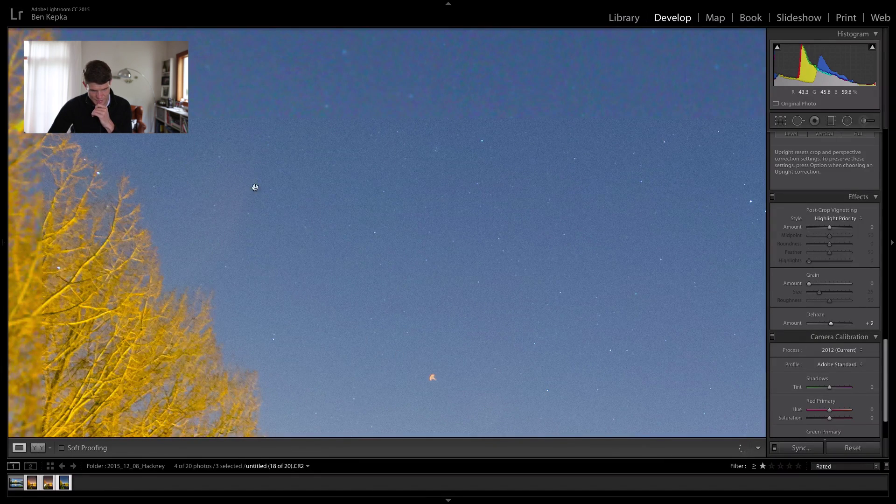
drag(390, 258, 391, 233)
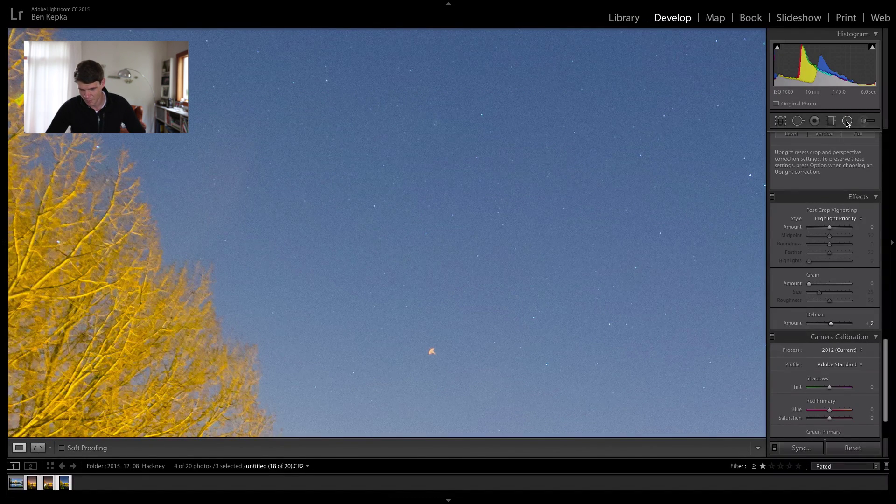
Heal the orange spot in the sky beside the bare tree with Spot Removal in Heal mode at size 77.
click(798, 121)
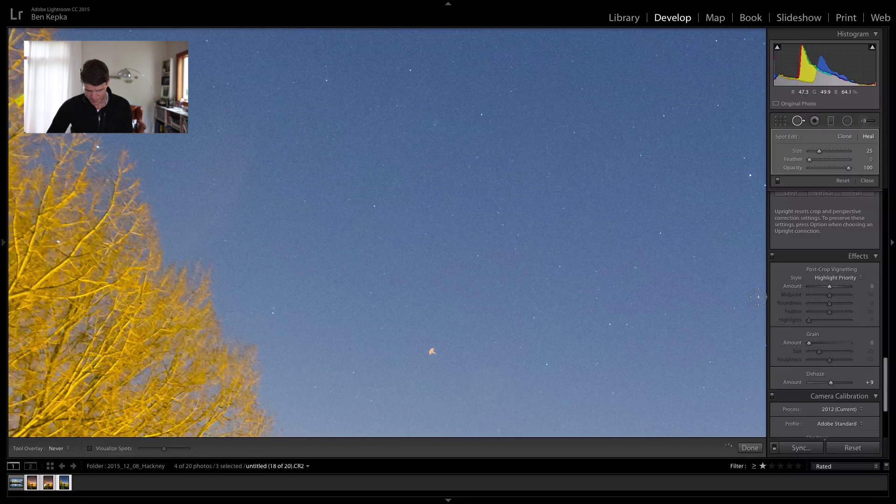
click(438, 260)
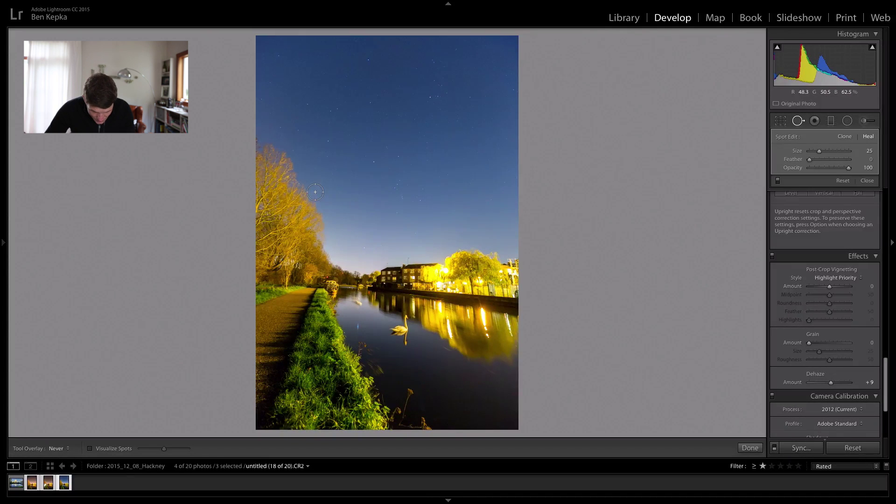
key(Delete)
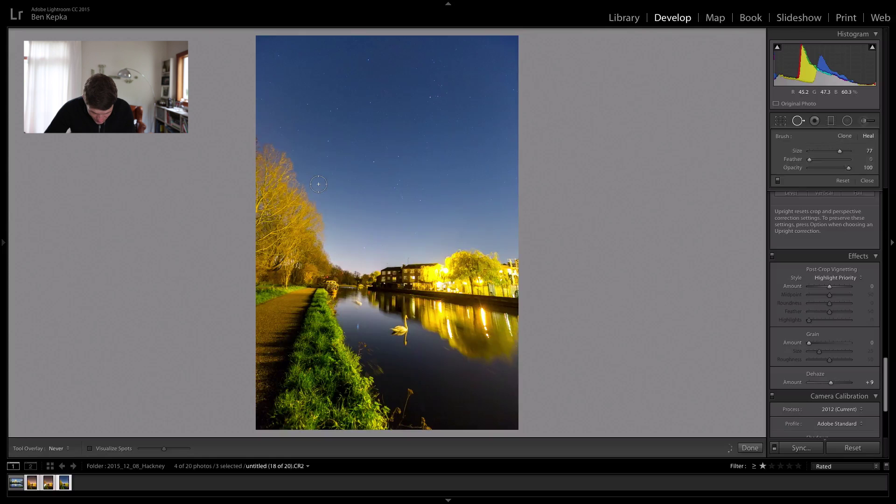
click(315, 191)
drag(315, 191, 314, 193)
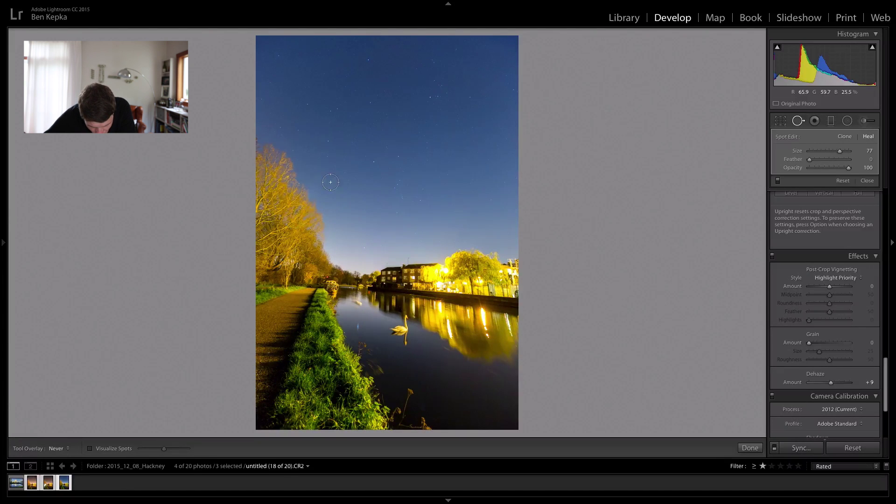
Examine the starry sky around the healed area at close range for leftover marks.
key(z)
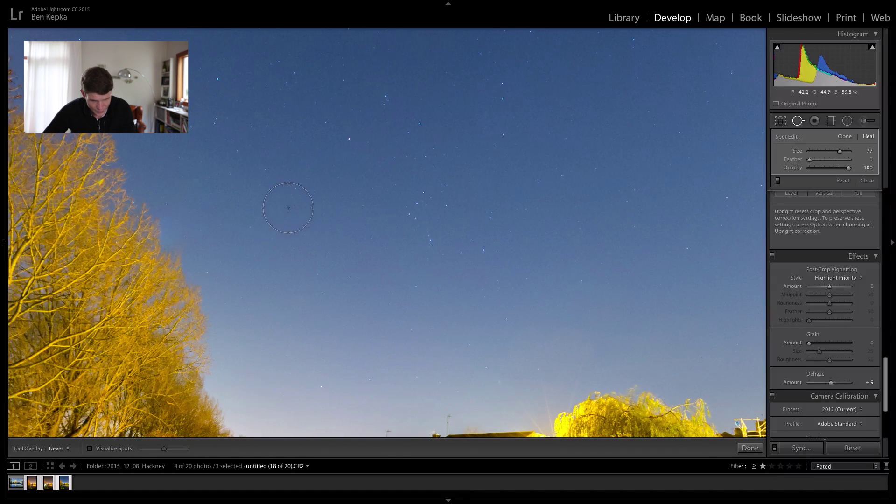
key(ctrl+equal)
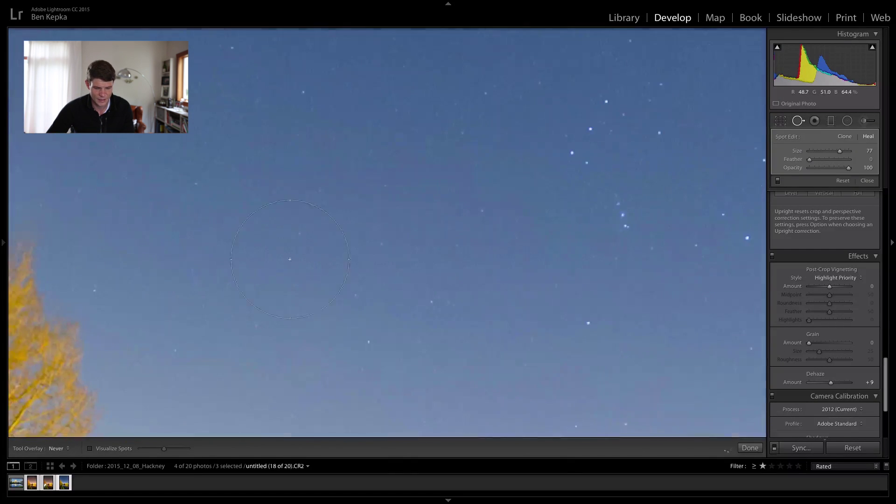
key(ctrl+minus)
key(ctrl+equal)
key(ctrl+minus)
key(ctrl+equal)
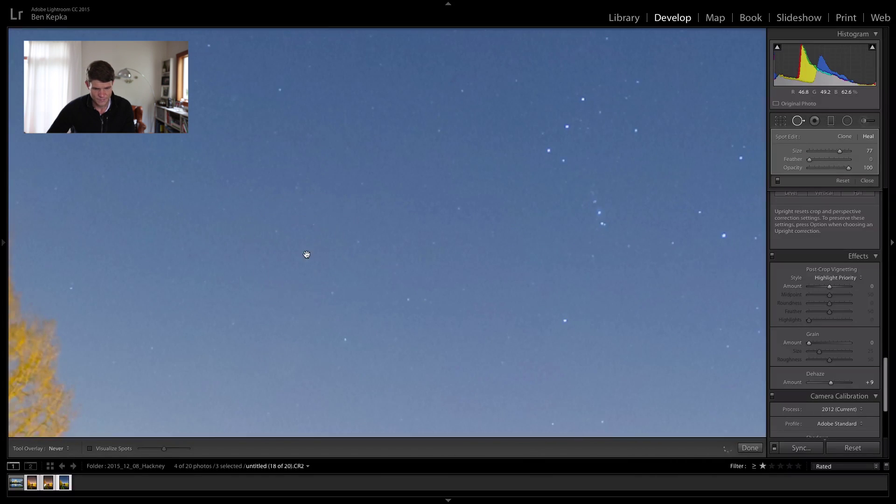
key(ctrl+minus)
key(ctrl+minus)
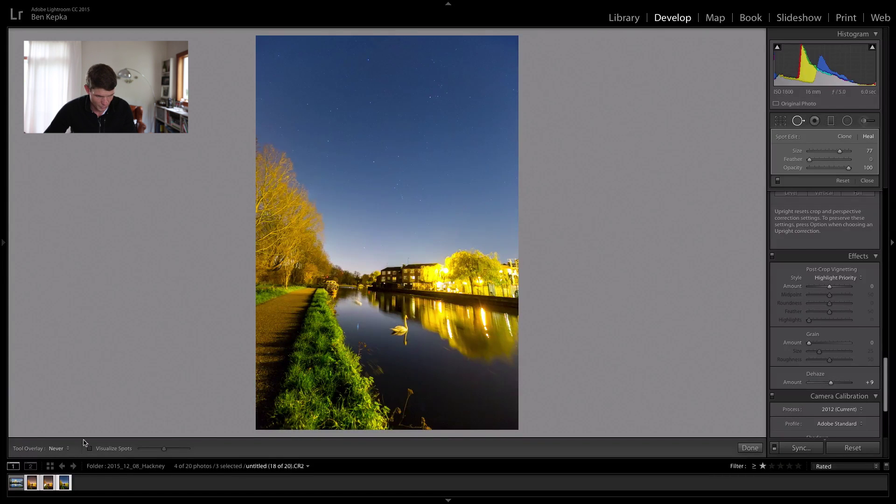
Synchronize the develop settings of untitled (18 of 20).CR2 to the other two canal photos, excluding local adjustments, spot removal and crop.
ctrl+click(51, 483)
ctrl+click(66, 484)
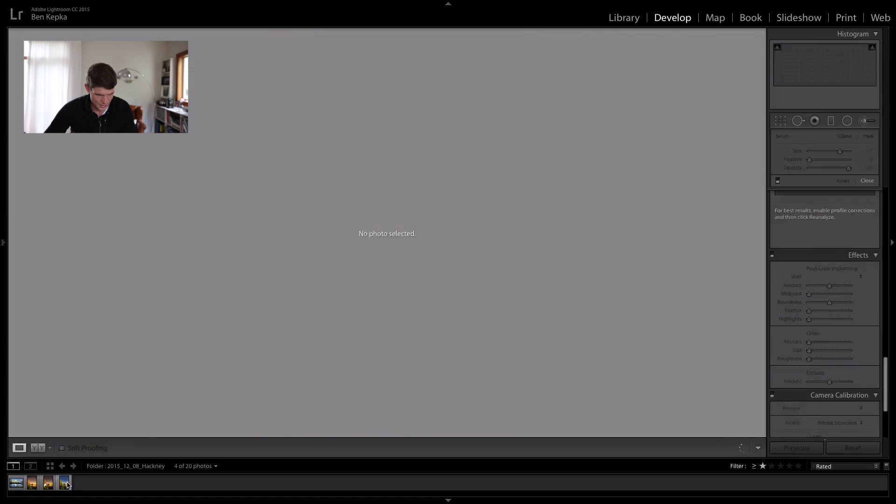
click(66, 484)
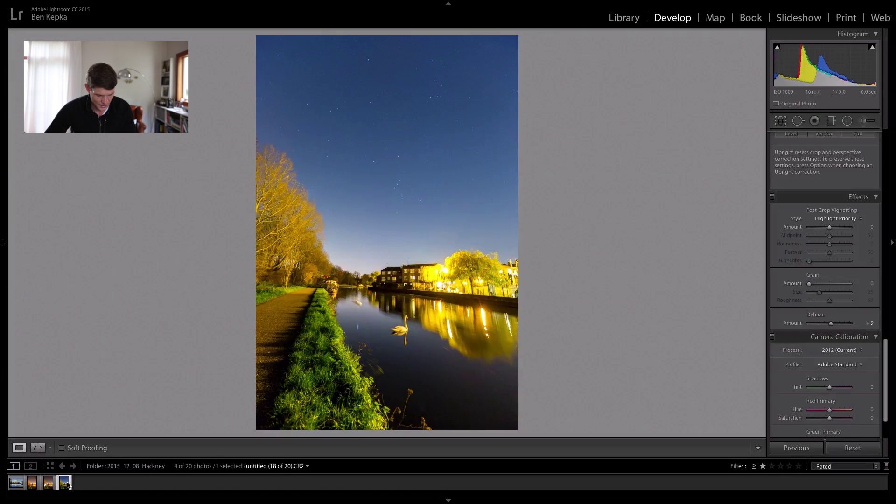
super+click(49, 484)
super+click(32, 483)
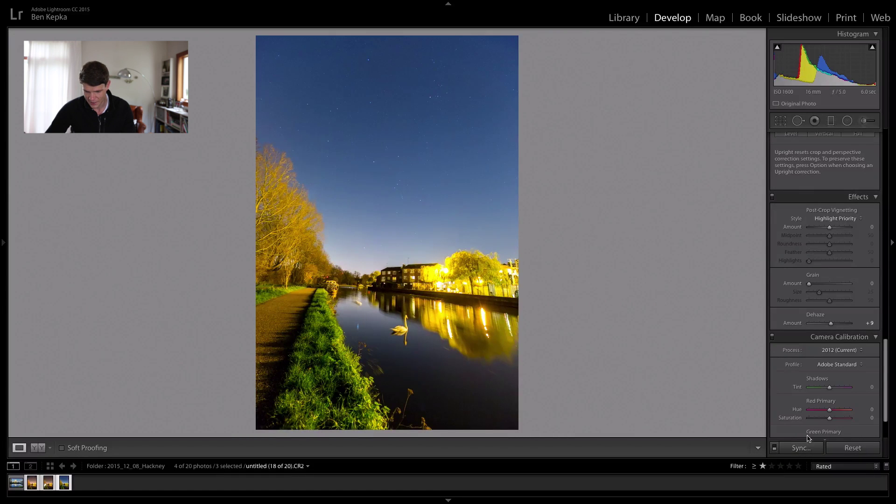
click(800, 448)
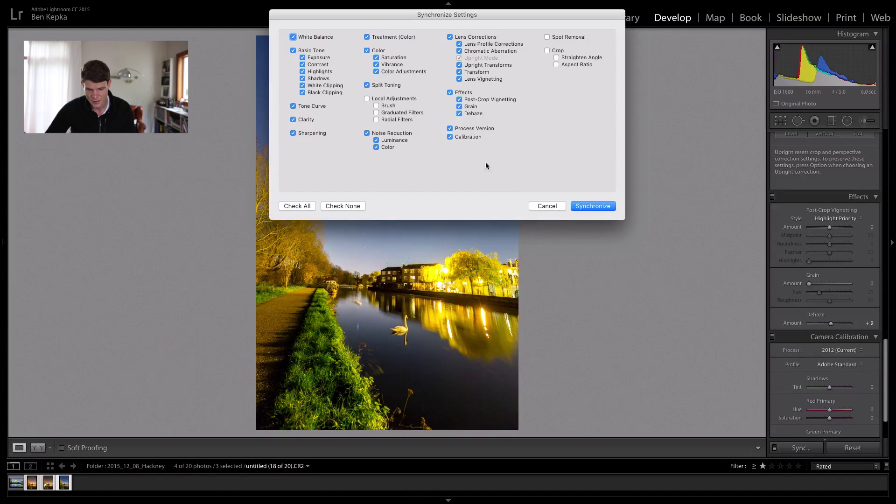
click(590, 206)
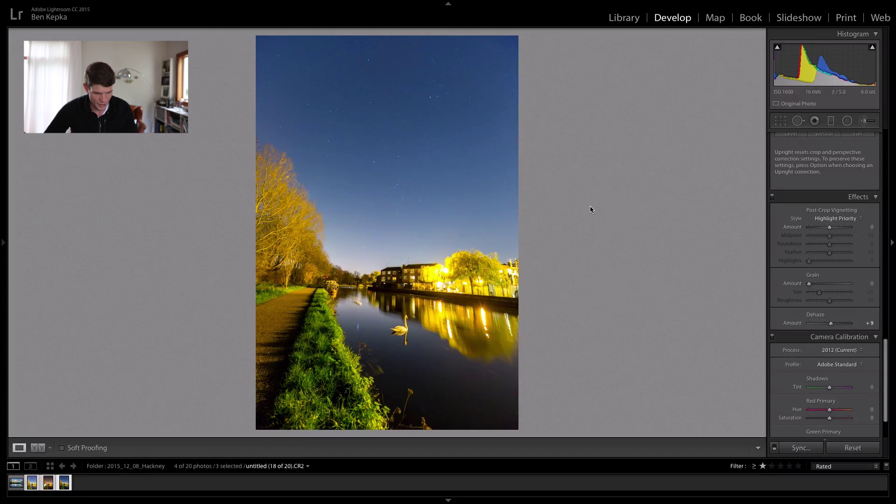
Review the synchronized photos, and on untitled (17 of 20).CR2 set Highlights to -100 and slightly lower the tone curve's highlight point.
click(51, 480)
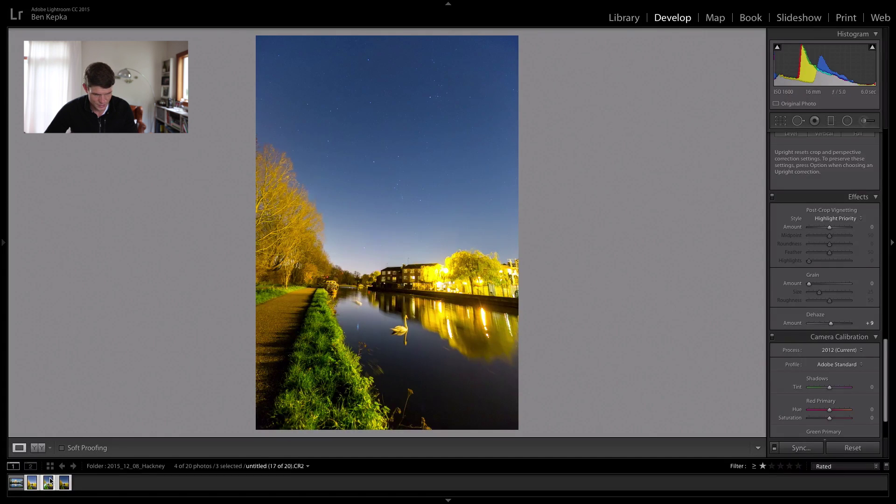
click(35, 484)
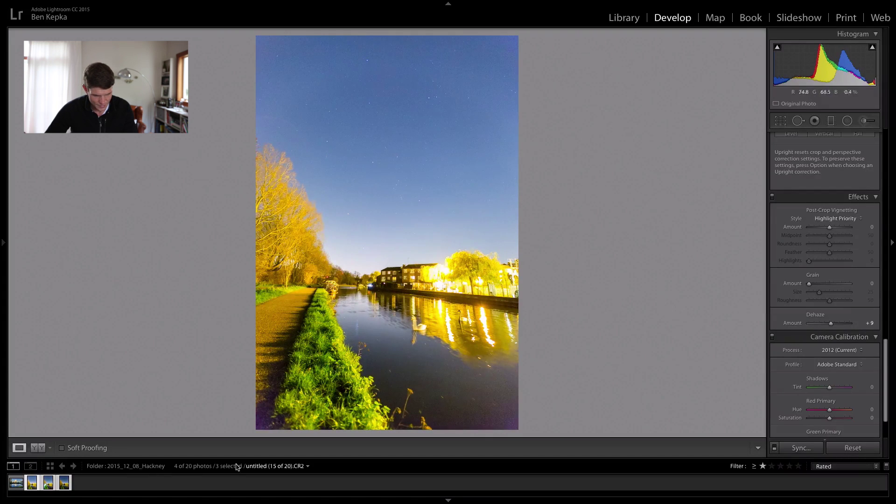
click(65, 483)
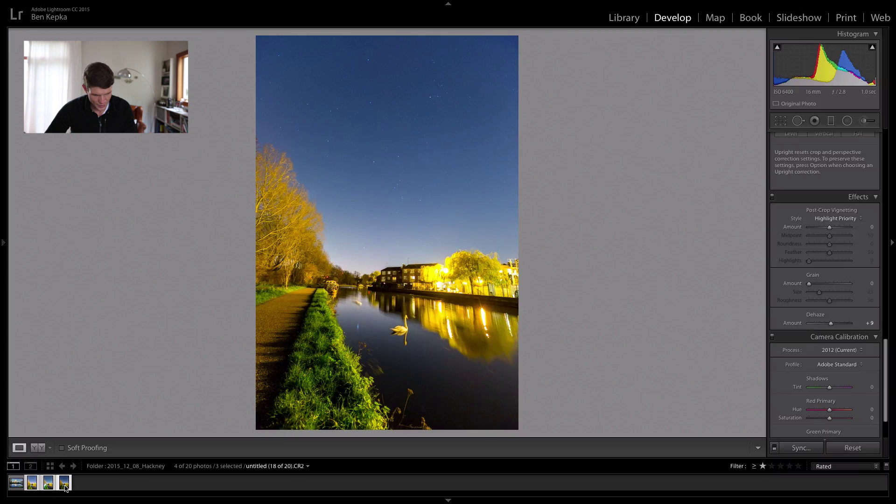
click(49, 484)
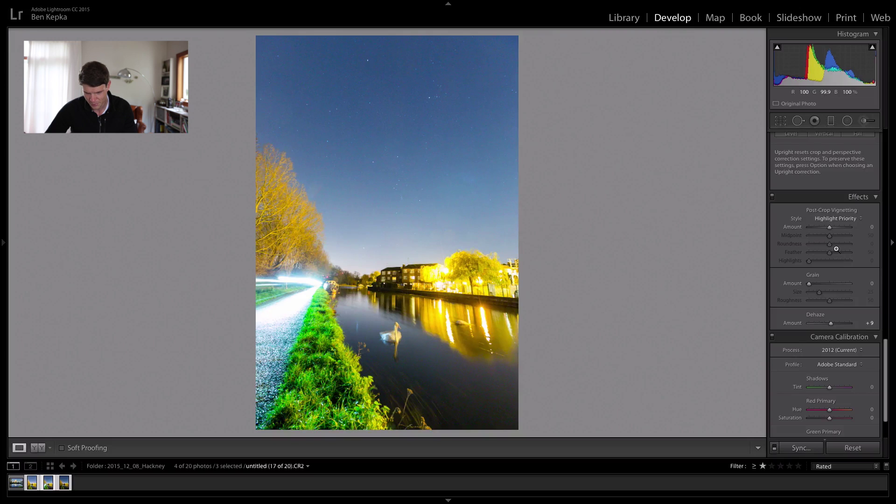
scroll(887, 339, up, 5)
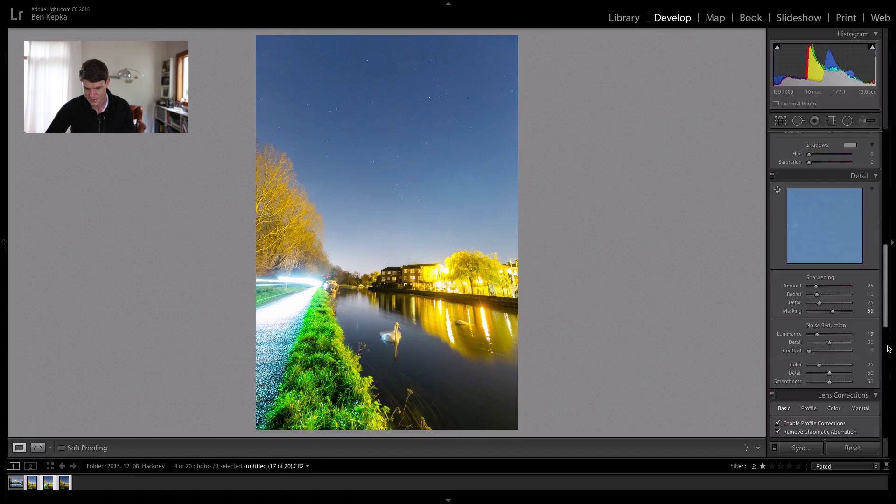
scroll(887, 304, up, 10)
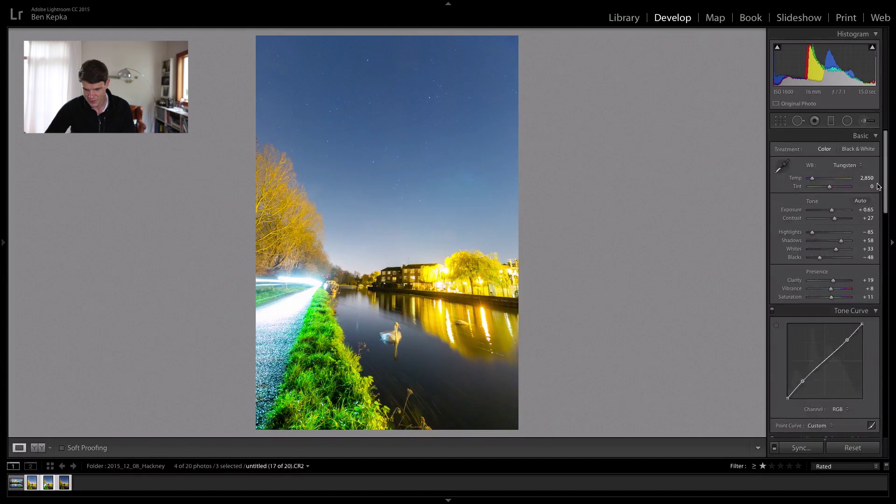
drag(812, 232, 808, 232)
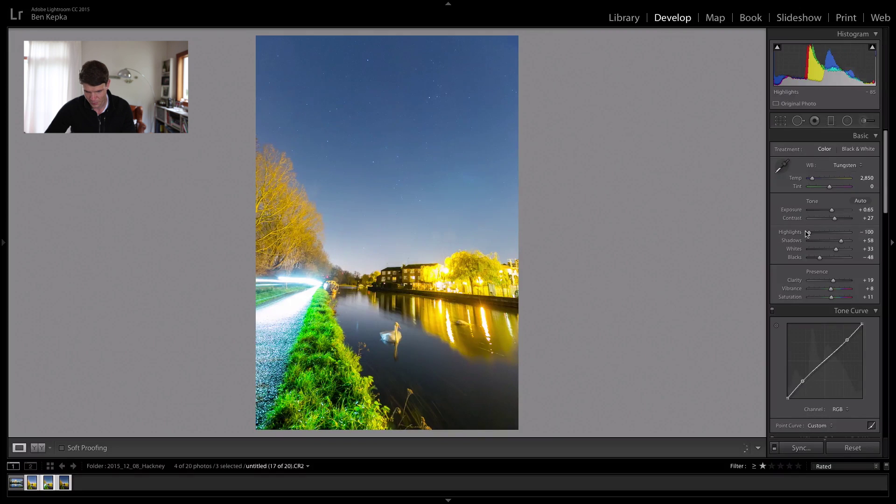
drag(847, 340, 847, 342)
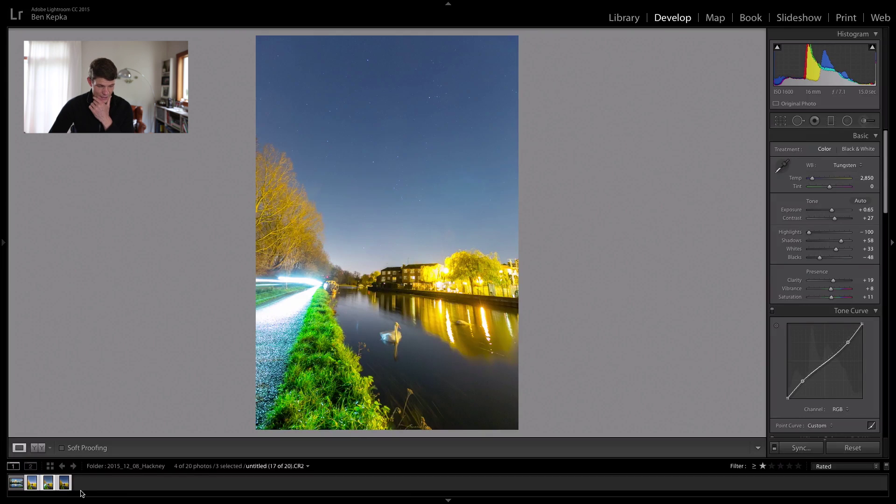
Open the three selected canal photos as layers in Photoshop.
right_click(63, 487)
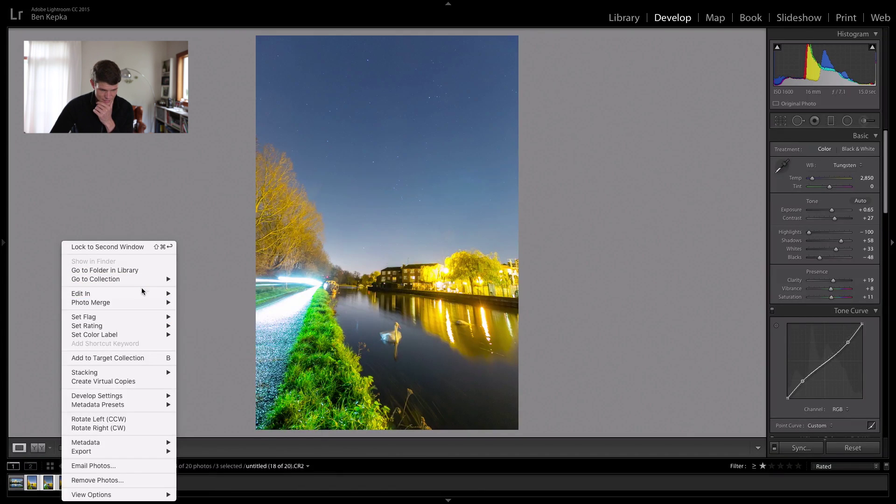
mouse_move(142, 292)
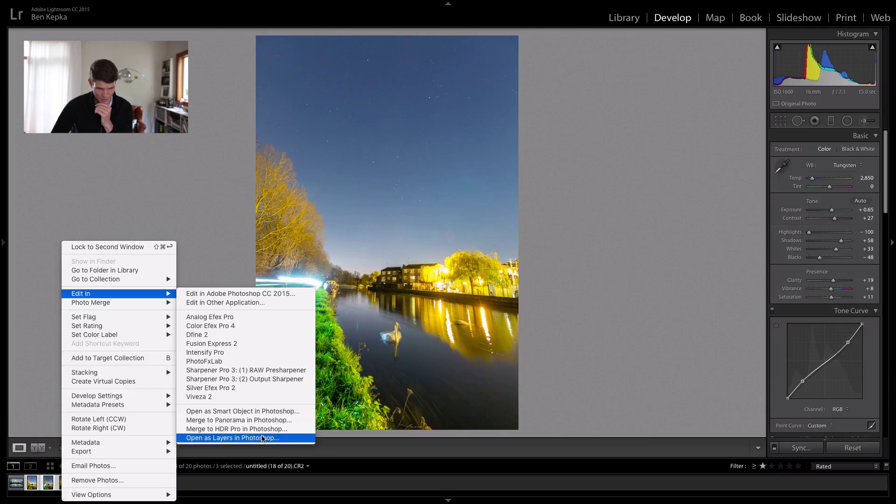
click(263, 438)
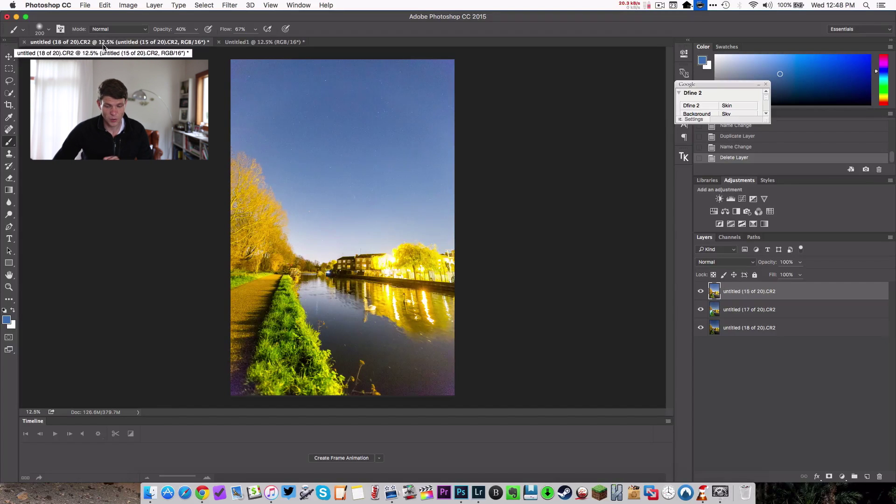
Compare the three exposures by hiding and reshowing the untitled (15 of 20).CR2 and untitled (17 of 20).CR2 layers.
click(740, 328)
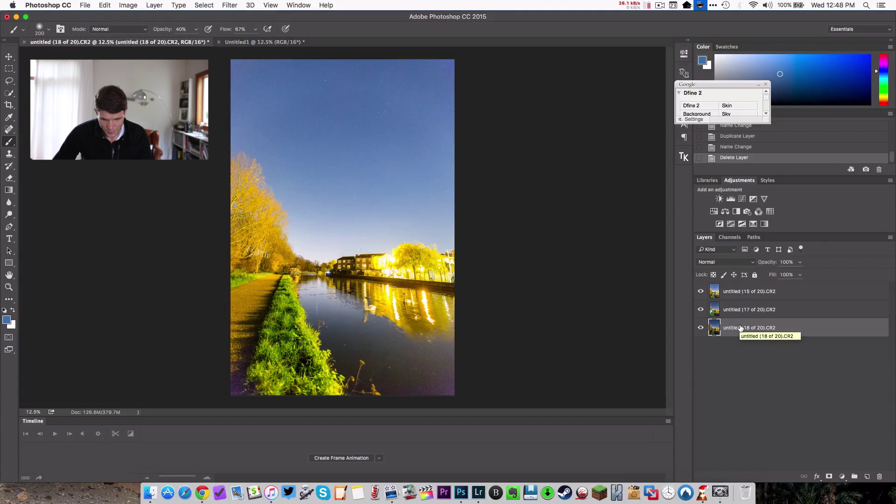
click(700, 309)
click(701, 293)
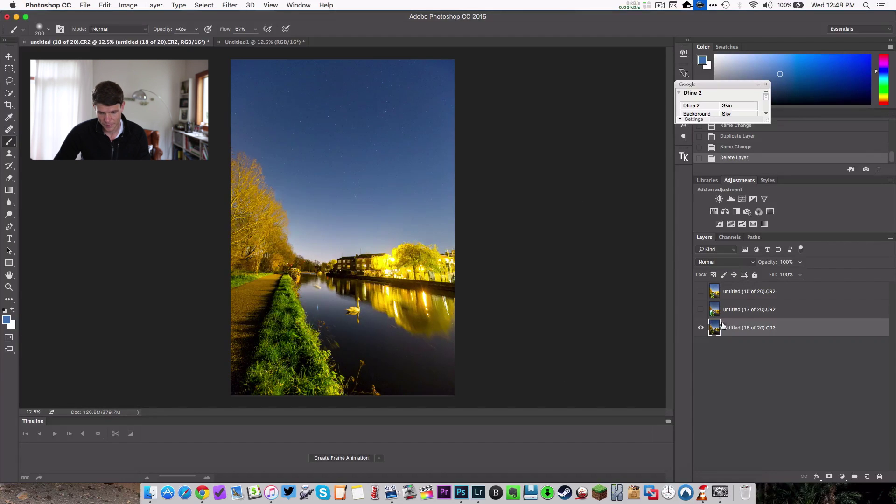
click(700, 309)
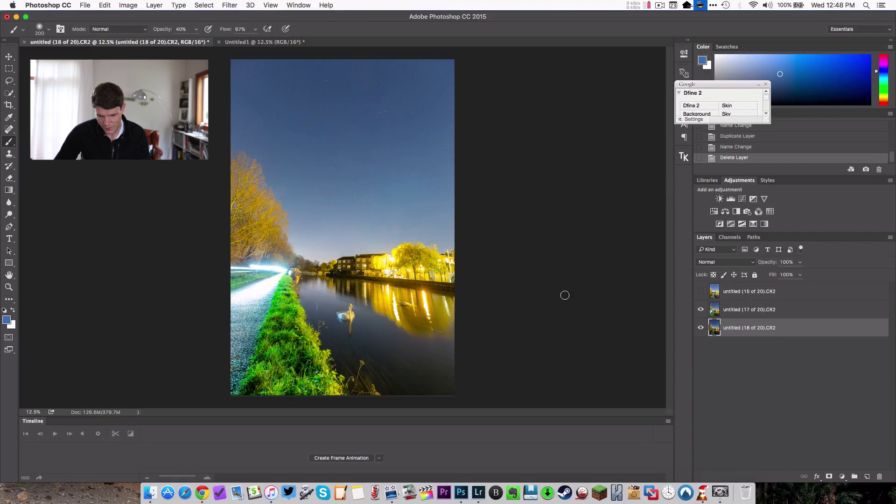
click(700, 291)
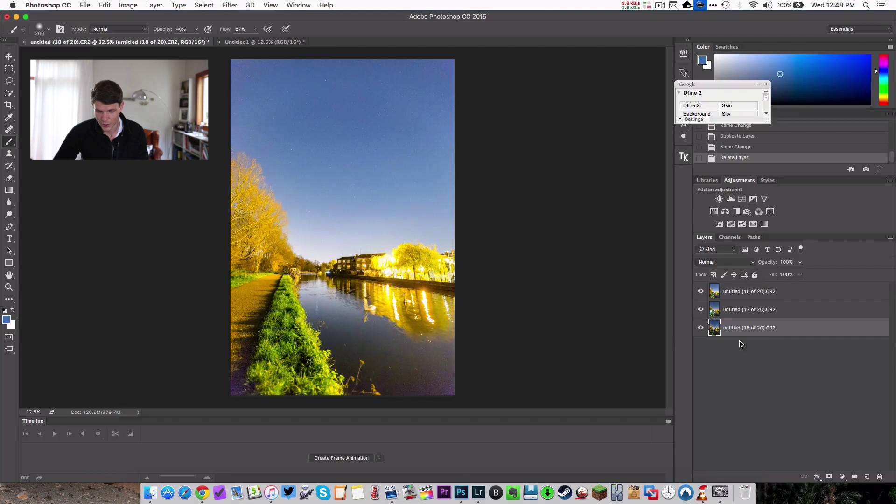
Add a white layer mask to the untitled (17 of 20).CR2 layer.
click(755, 311)
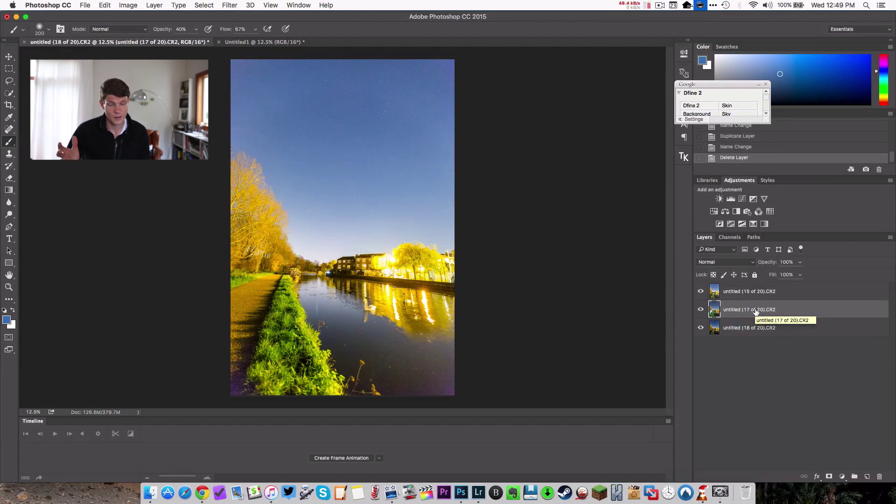
alt+click(829, 477)
key(super+z)
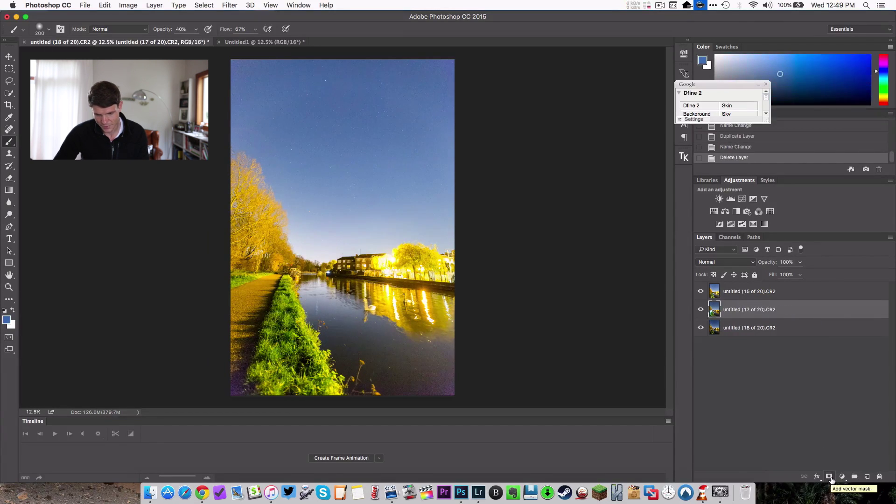
click(829, 476)
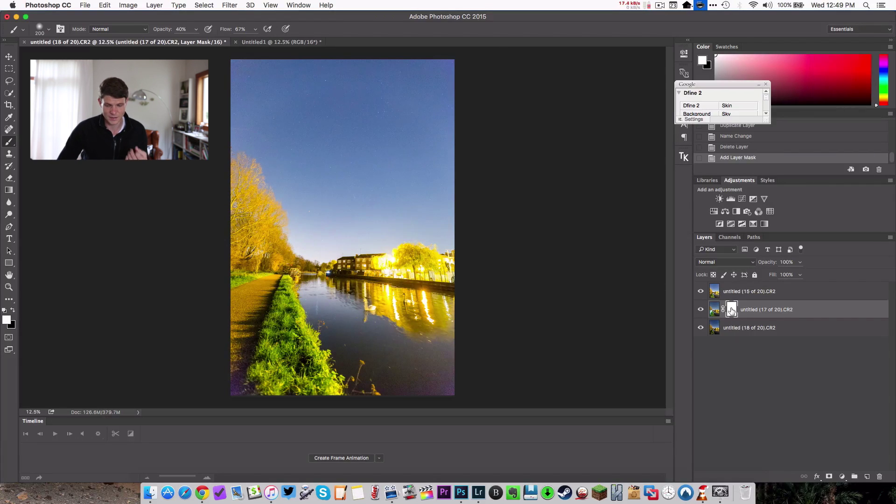
Hide the untitled (15 of 20).CR2 layer and replace the white mask on untitled (17 of 20).CR2 with a black one.
click(701, 291)
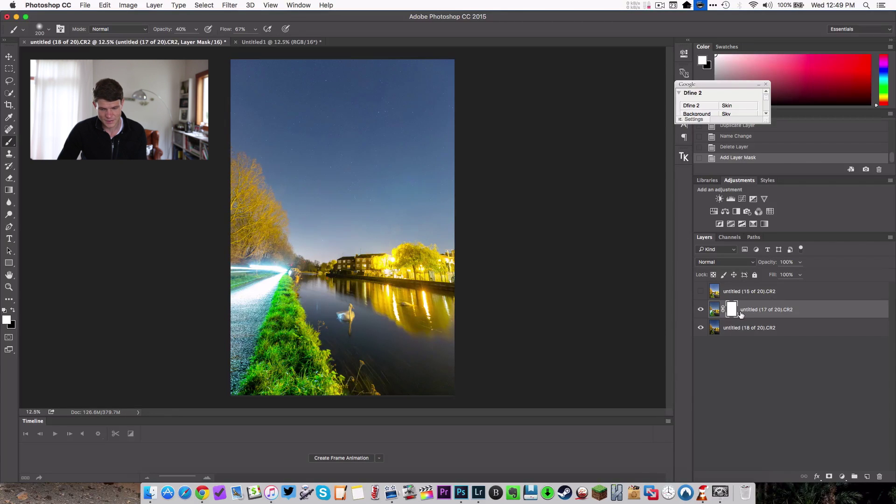
key(ctrl+z)
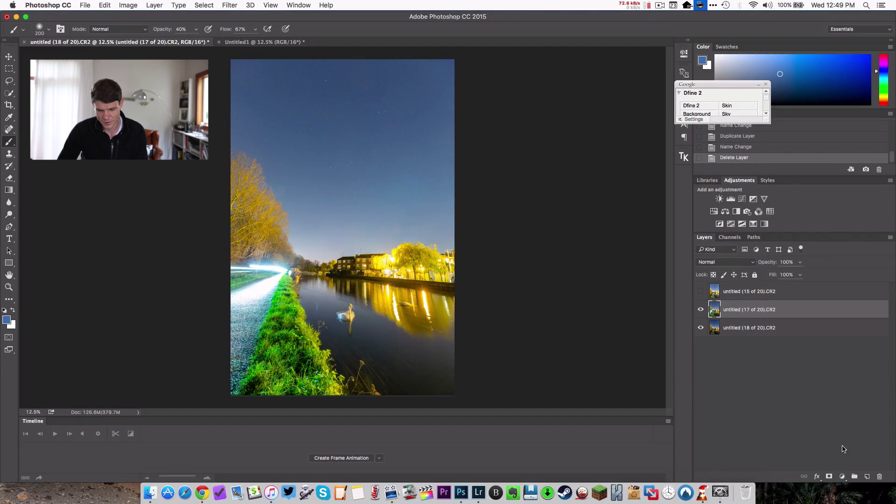
alt+click(829, 476)
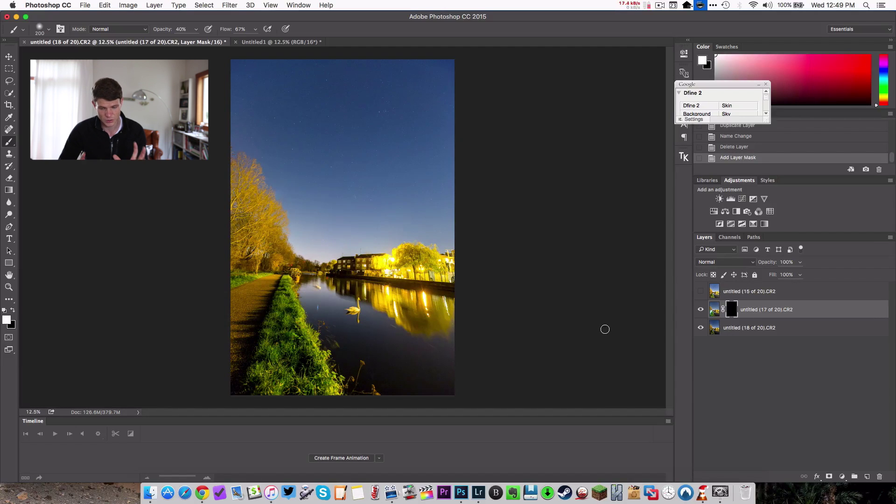
Show the untitled (15 of 20).CR2 layer again and add a black layer mask to it.
click(701, 292)
click(732, 292)
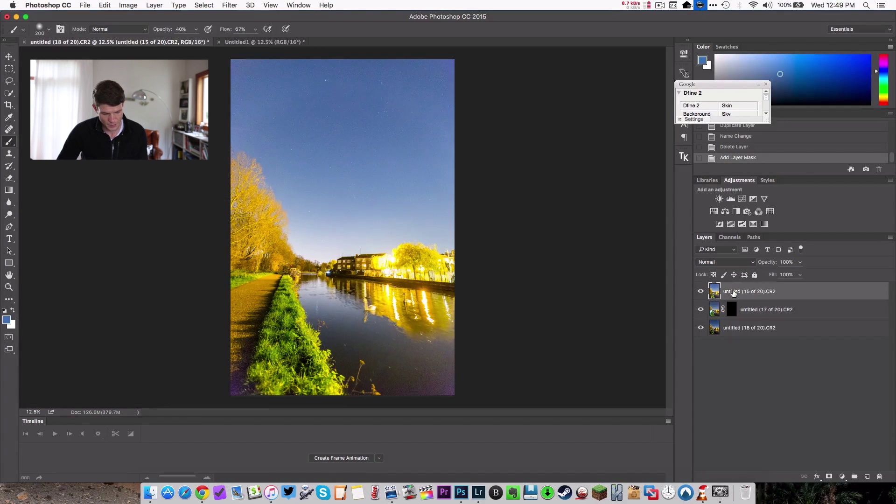
alt+click(829, 477)
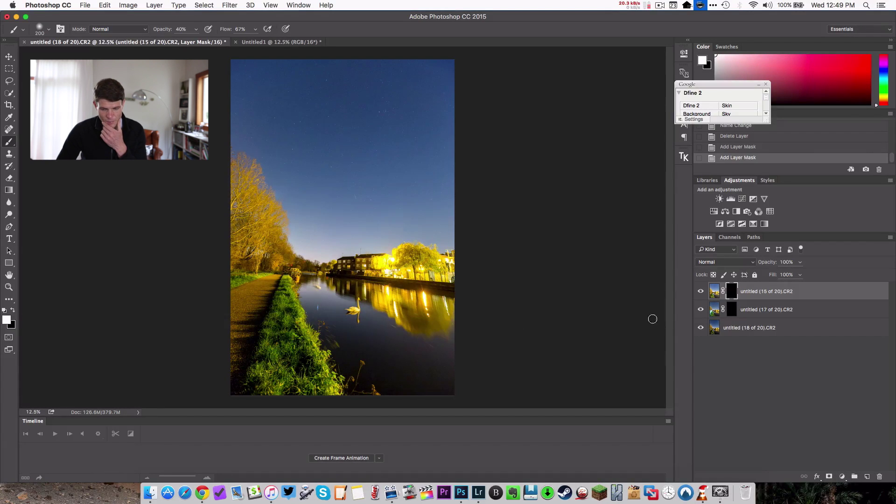
Target the untitled (17 of 20).CR2 layer mask and set the brush to size 600 with 50% opacity.
click(731, 309)
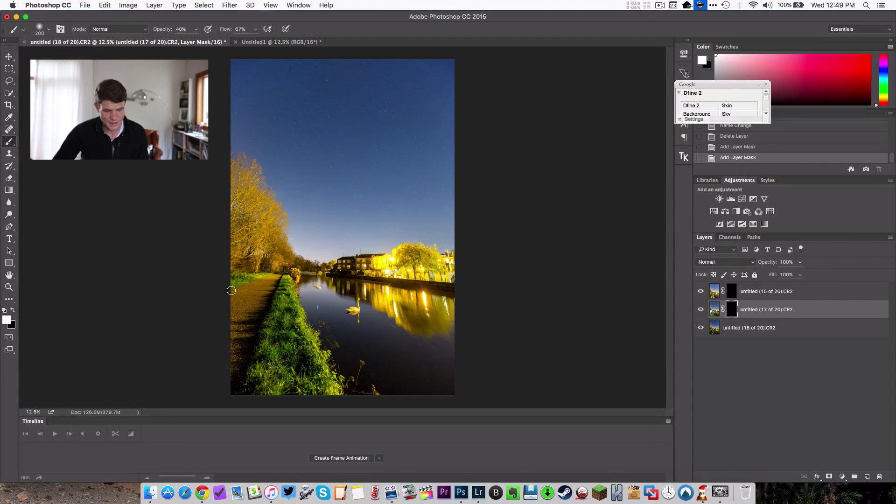
key(bracketright)
key(bracketright)
key(bracketright)
key(bracketright)
key(bracketright)
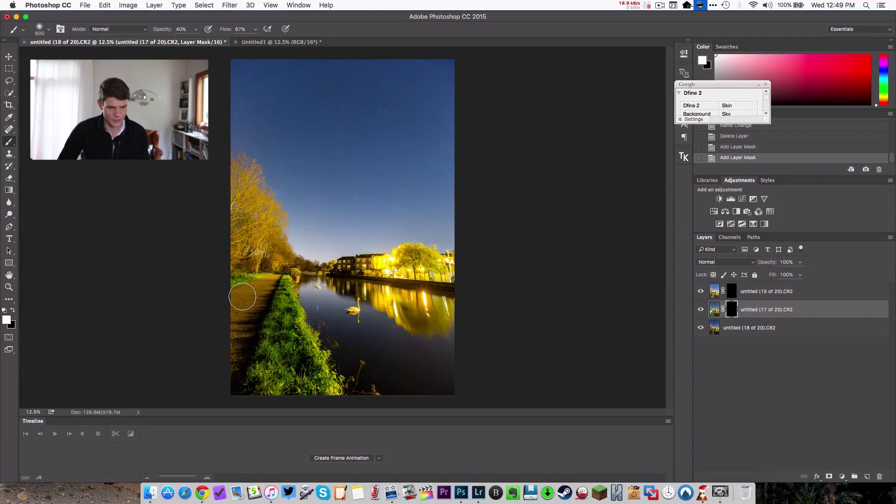
click(196, 30)
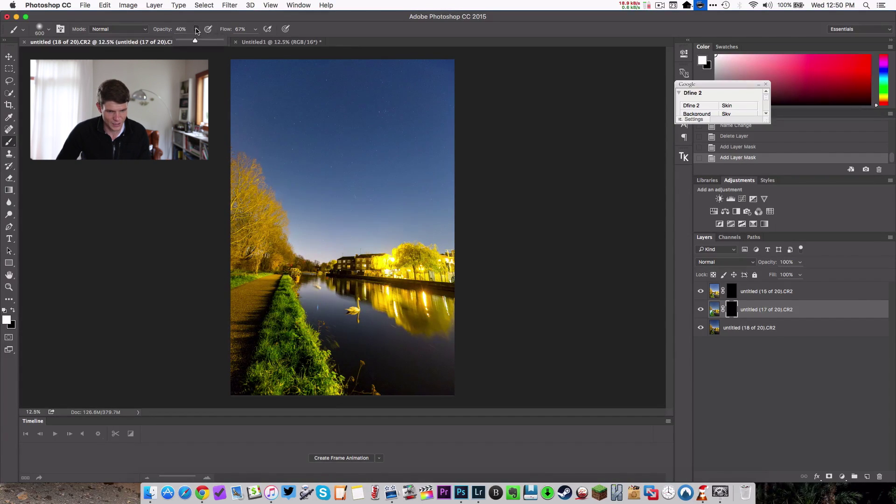
drag(195, 40, 193, 40)
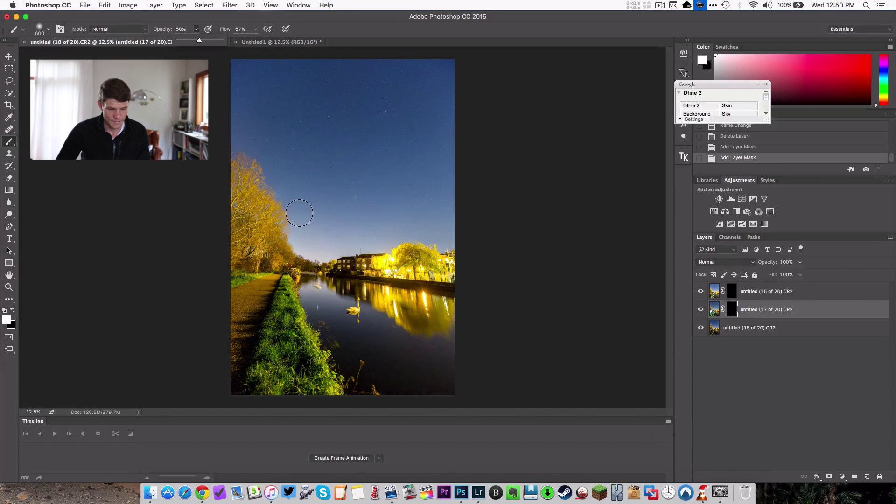
Paint white on the untitled (17 of 20).CR2 mask over the footpath and grassy bank to reveal the light trail.
click(731, 314)
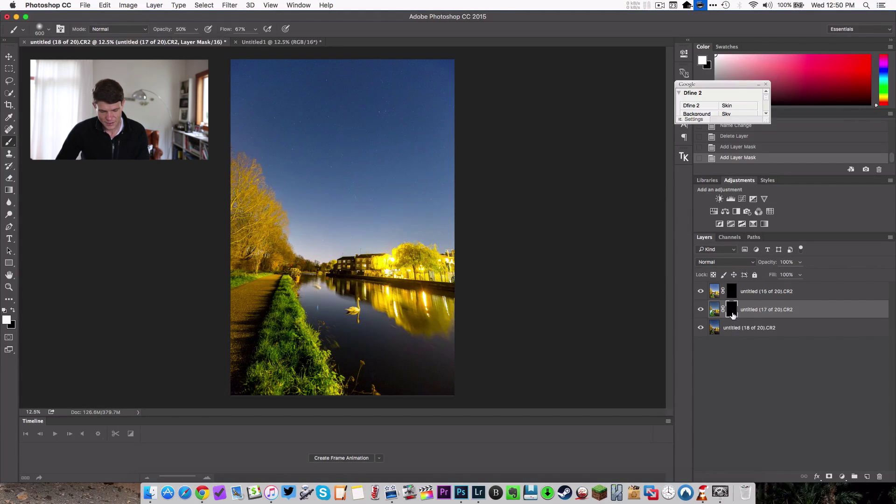
click(7, 320)
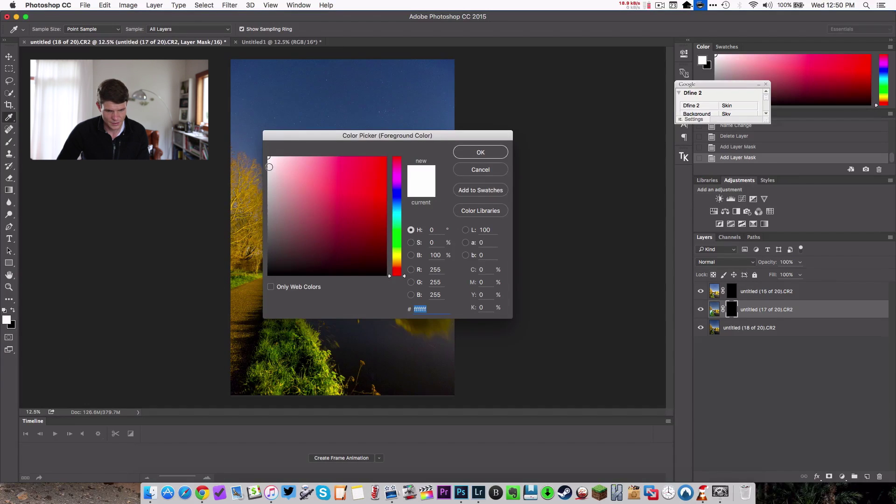
click(480, 152)
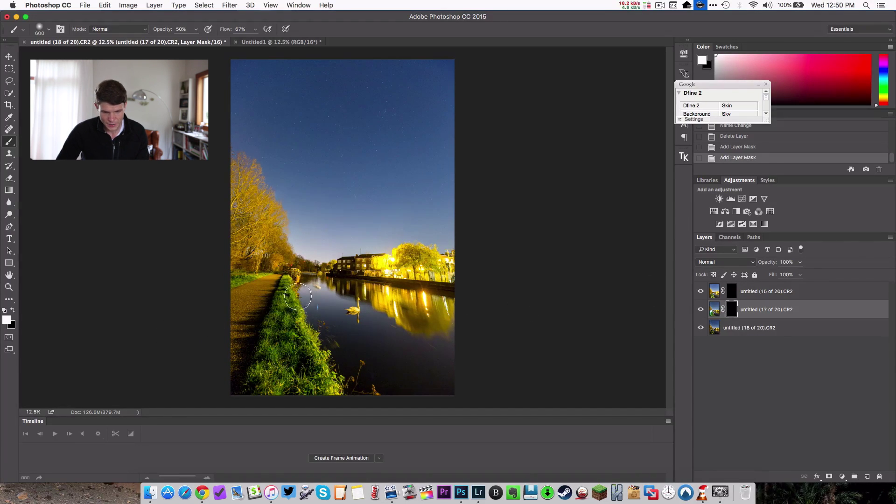
mouse_move(234, 291)
mouse_down()
mouse_move(276, 264)
mouse_move(225, 274)
mouse_move(280, 270)
mouse_move(232, 335)
mouse_move(266, 280)
mouse_move(210, 320)
mouse_move(204, 382)
mouse_move(243, 325)
mouse_move(233, 379)
mouse_move(258, 292)
mouse_move(280, 264)
mouse_move(230, 275)
mouse_move(281, 275)
mouse_move(254, 286)
mouse_move(275, 279)
mouse_move(255, 390)
mouse_move(275, 279)
mouse_move(284, 383)
mouse_move(237, 275)
mouse_move(277, 275)
mouse_move(241, 290)
mouse_move(240, 281)
mouse_move(280, 276)
mouse_up()
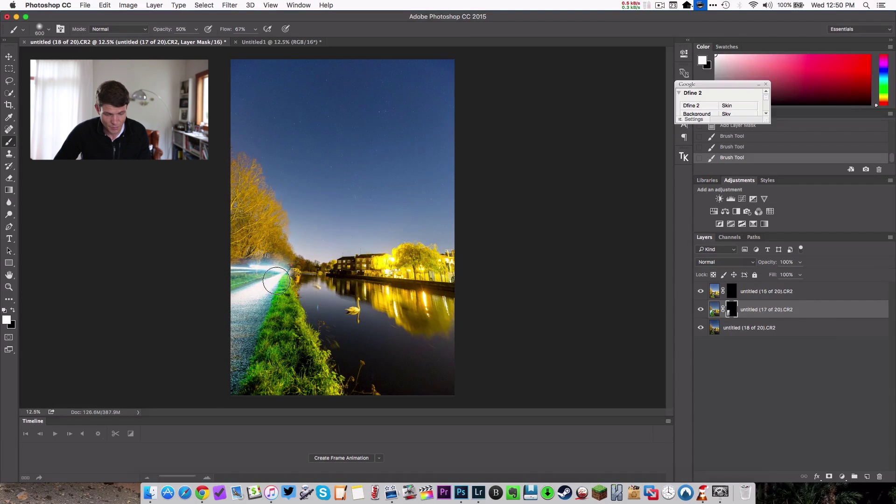
mouse_move(280, 348)
mouse_down()
mouse_move(241, 408)
mouse_move(246, 341)
mouse_move(266, 277)
mouse_up()
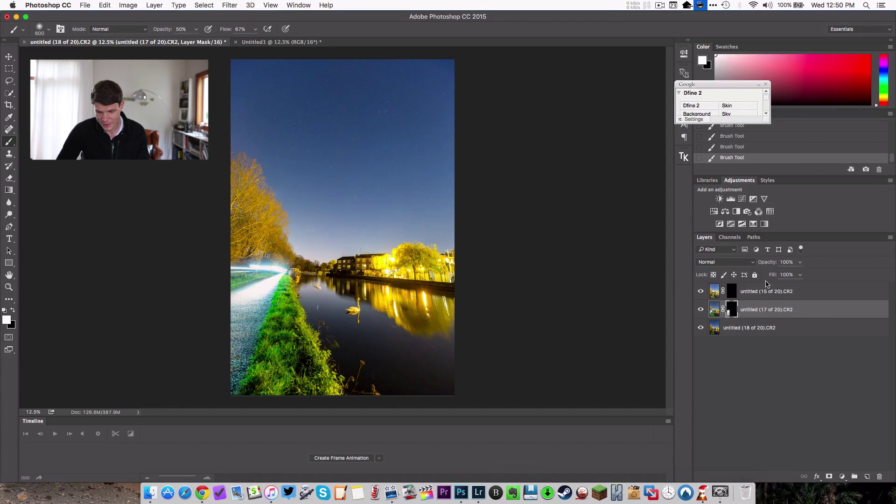
Paint white at brush size 300 on the untitled (15 of 20).CR2 mask to reveal a swan in the golden reflections, undoing the stray stroke.
click(763, 292)
click(731, 293)
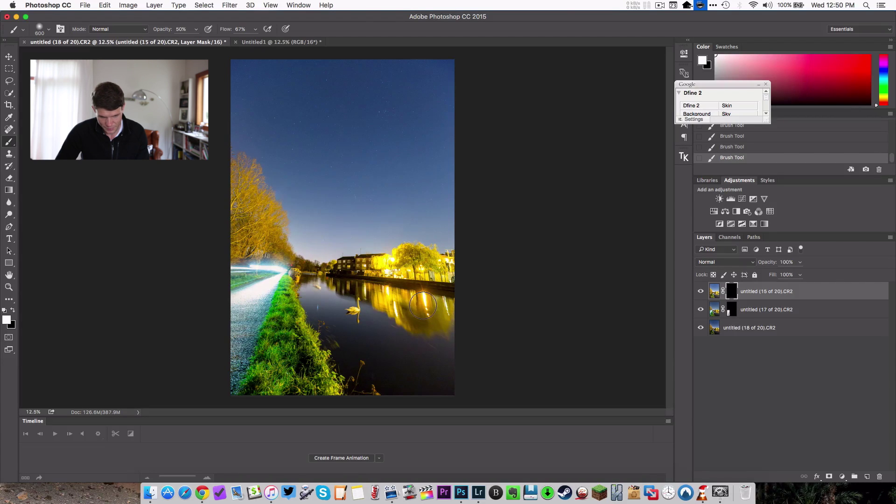
key(bracketleft)
key(bracketleft)
key(bracketleft)
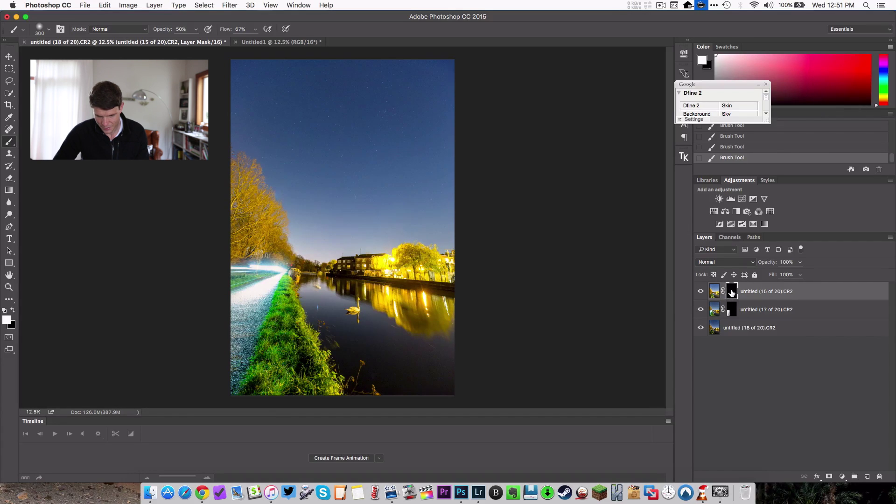
click(715, 291)
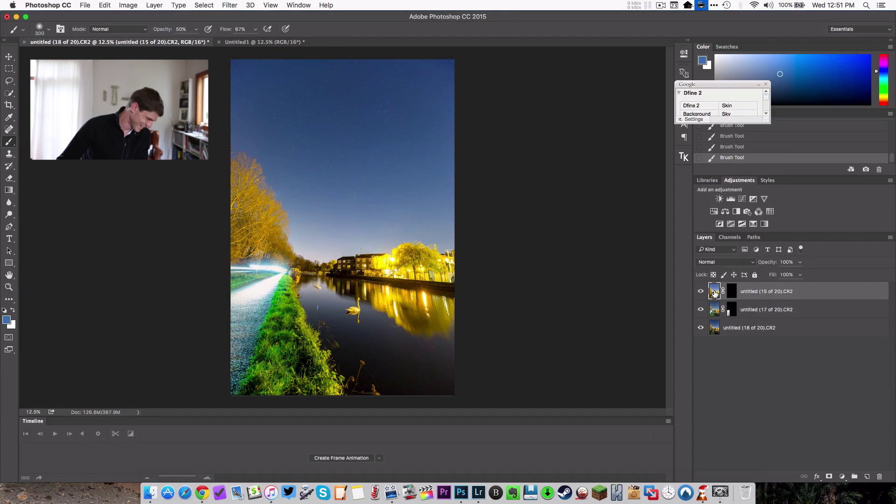
key(super+z)
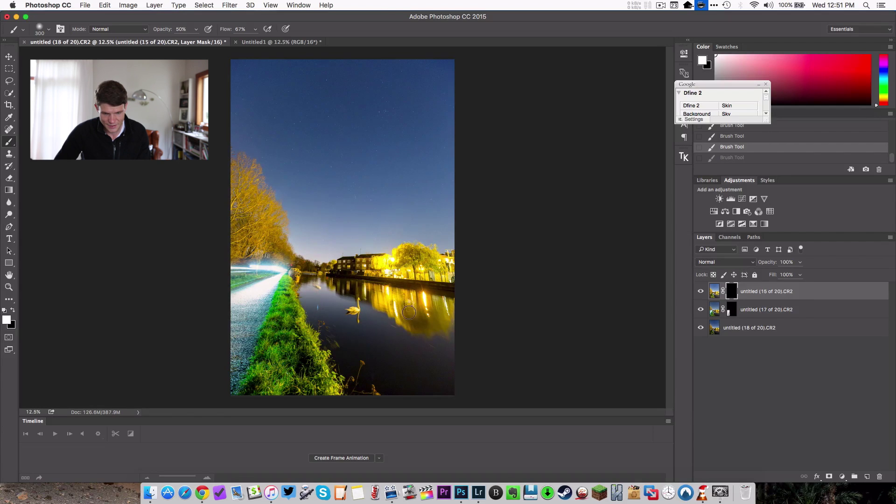
key(super+z)
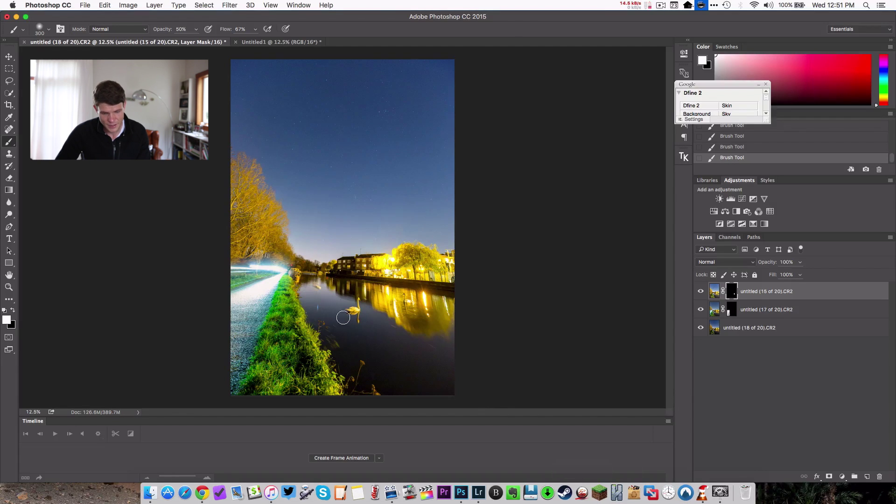
key(ctrl+z)
click(713, 291)
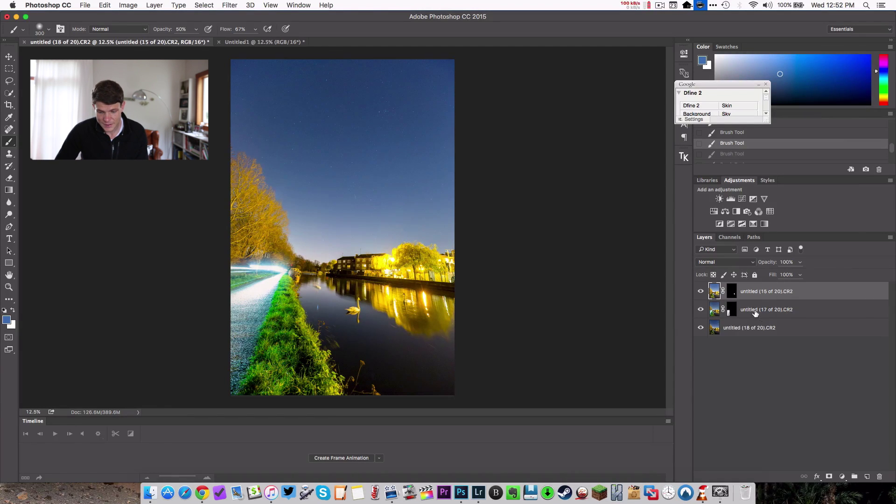
Paint white on the untitled (17 of 20).CR2 mask over the small distant swan near the bank to hide it.
click(756, 311)
click(731, 309)
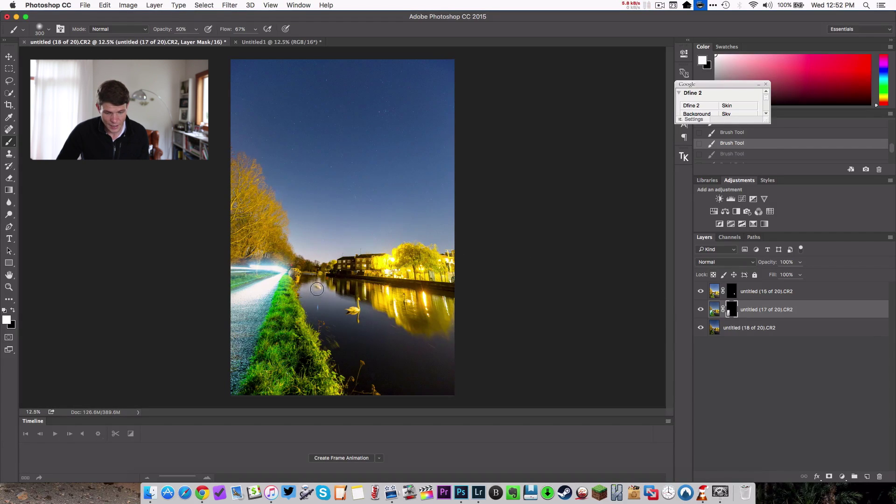
click(317, 290)
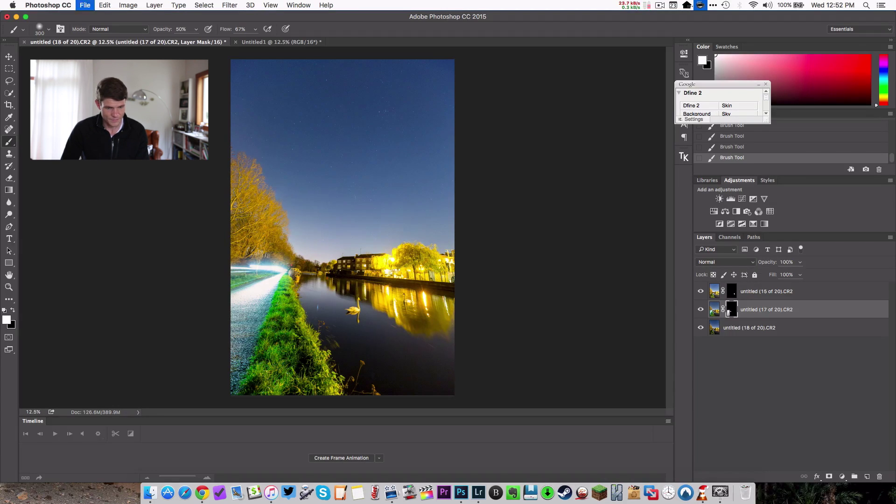
Save and close the blended canal image, and close the Untitled1 document without saving it.
key(super+s)
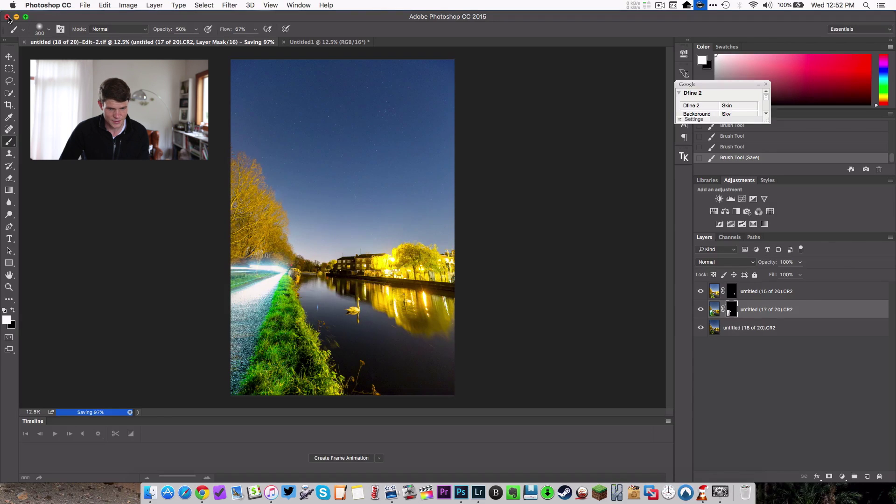
click(7, 17)
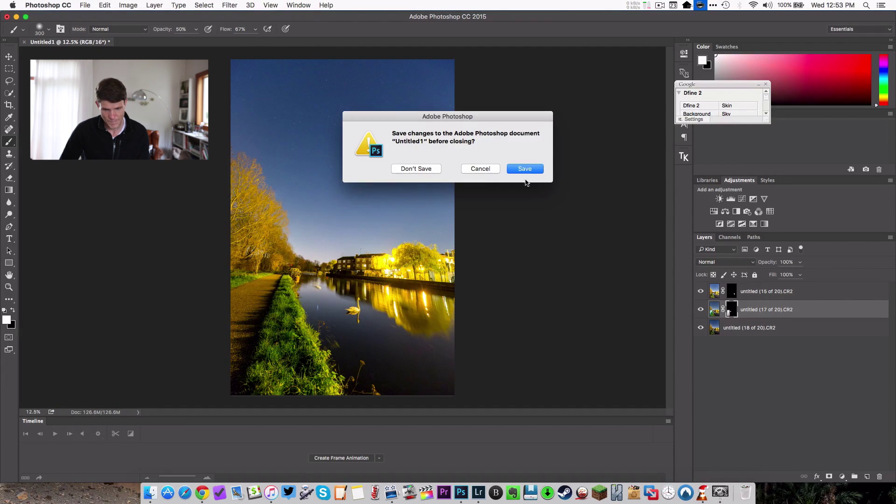
click(427, 170)
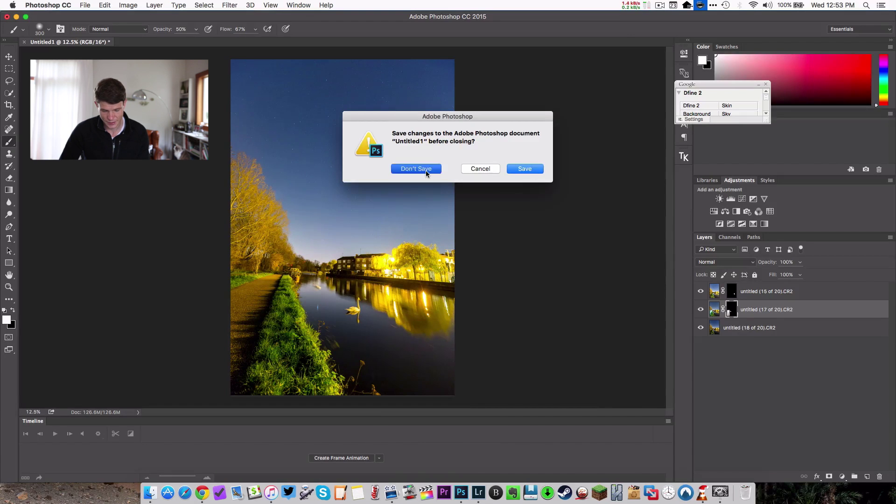
Switch to Lightroom, select the blended untitled (18 of 20)-Edit-2.tif, and open its export settings.
click(479, 493)
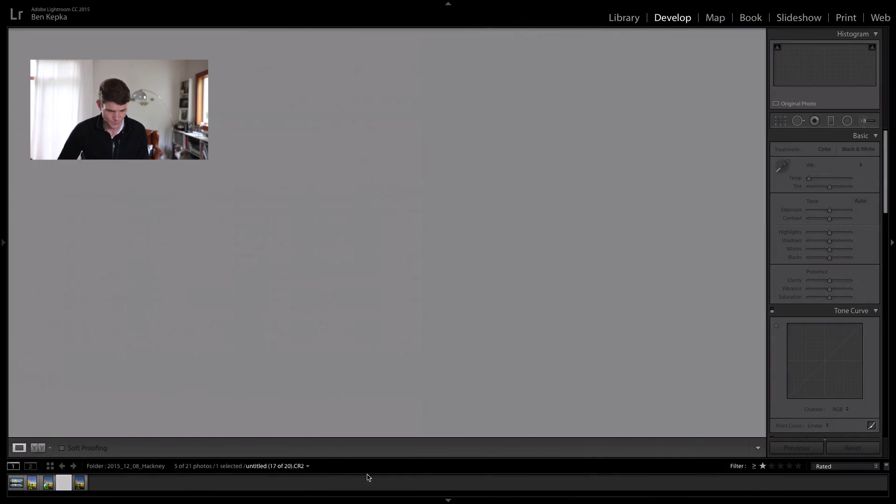
click(61, 485)
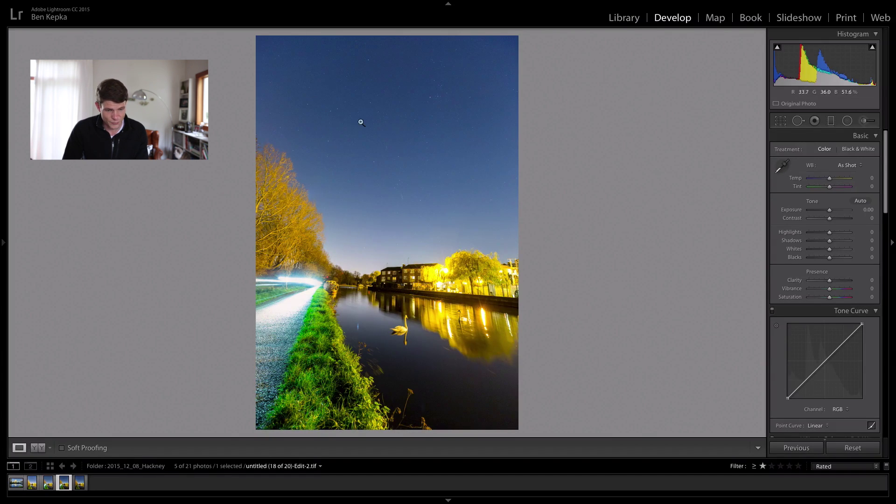
mouse_move(153, 4)
click(73, 5)
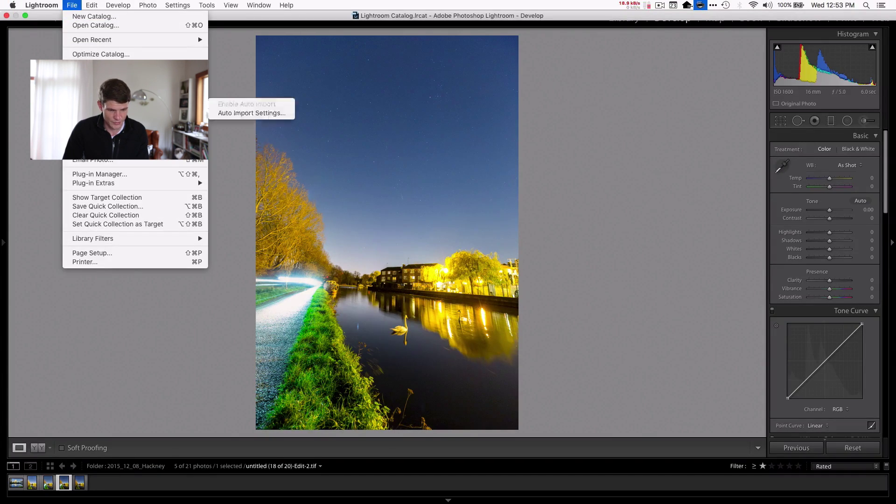
click(98, 127)
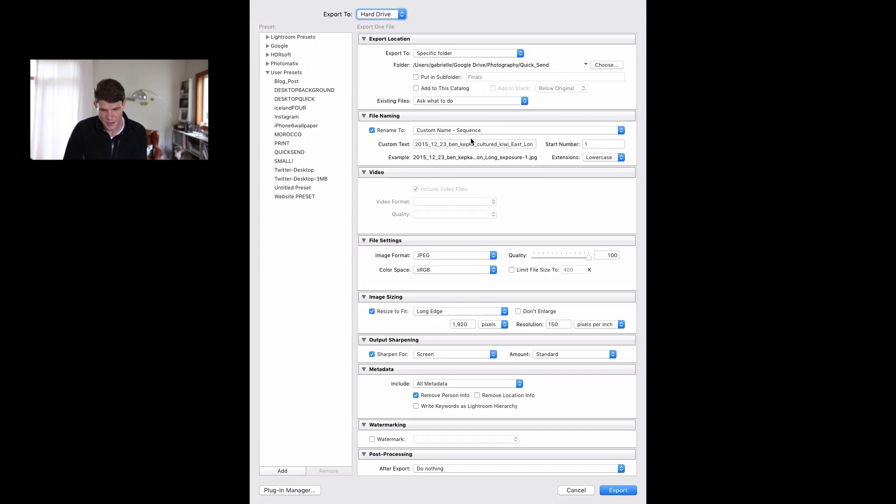
Set the export's custom name text to 2015_12_23, followed by the photographer's name and cultured_kiwi_Long_Exposure_London.
click(465, 148)
key(BackSpace)
text(2015_12_23_ben_kepka_cultured_kiwi_)
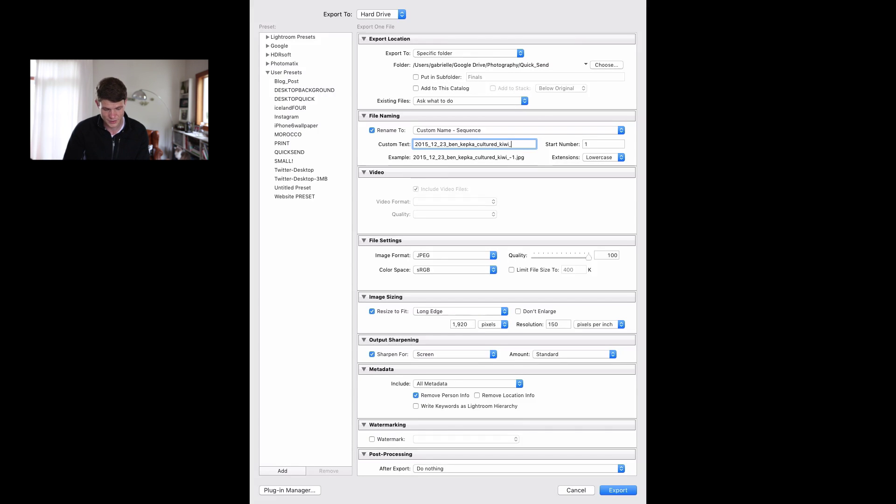
text(L)
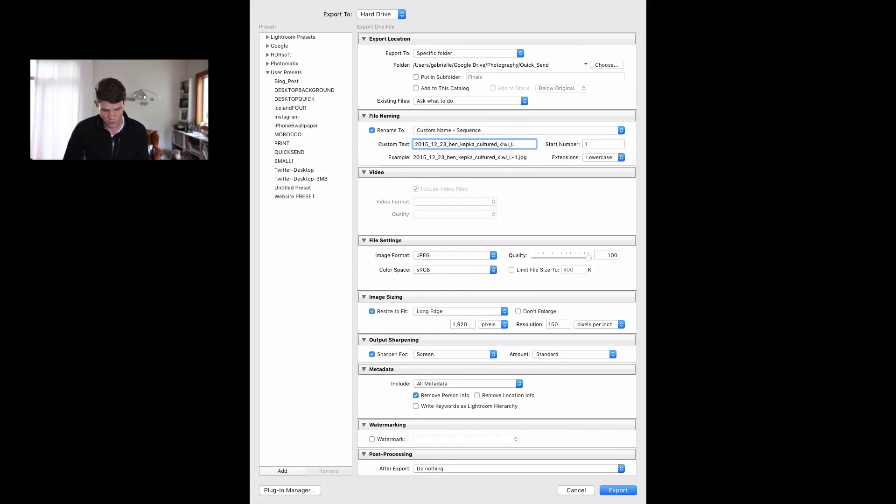
text(ong_)
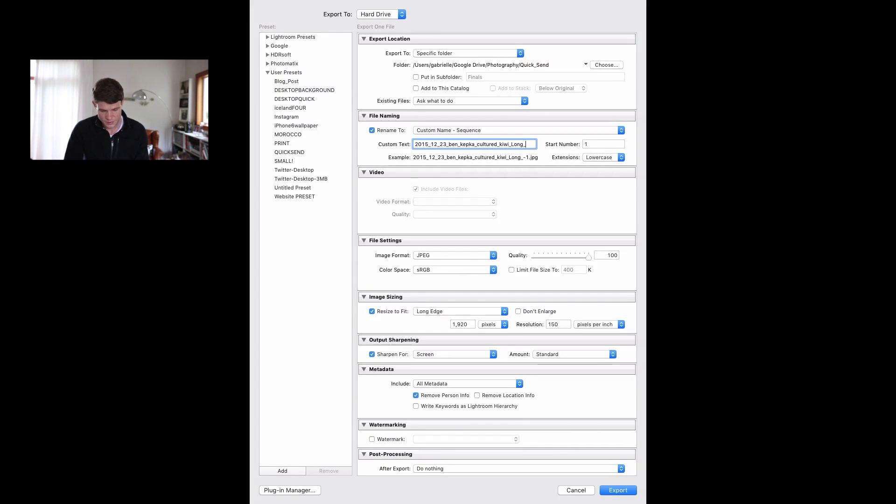
text(Exposure)
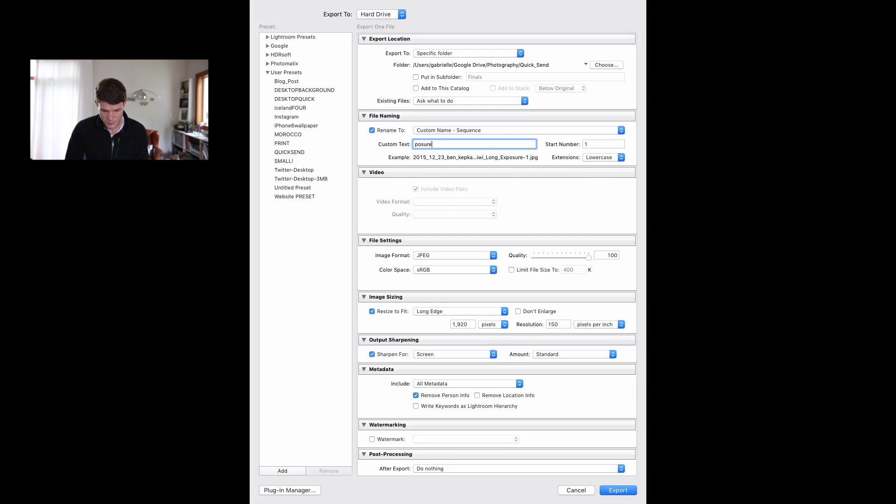
text(_London)
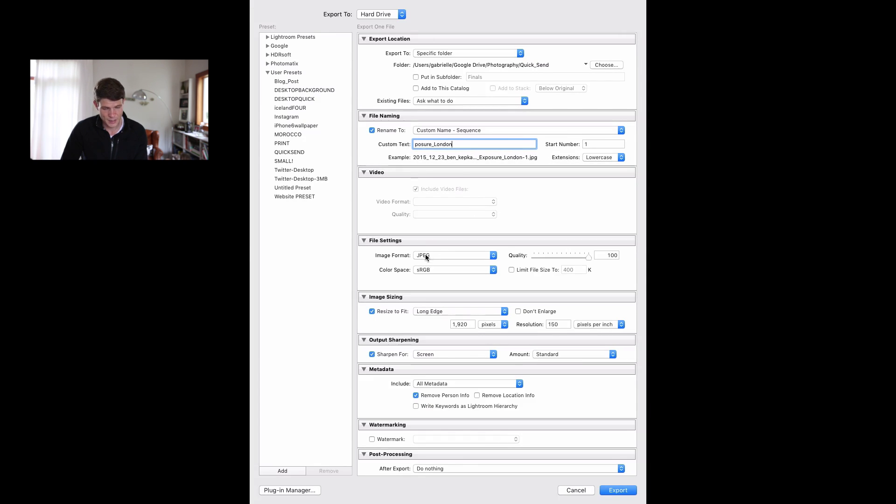
Keep the export's color space at sRGB and limit the JPEG file size to 400 K.
click(434, 270)
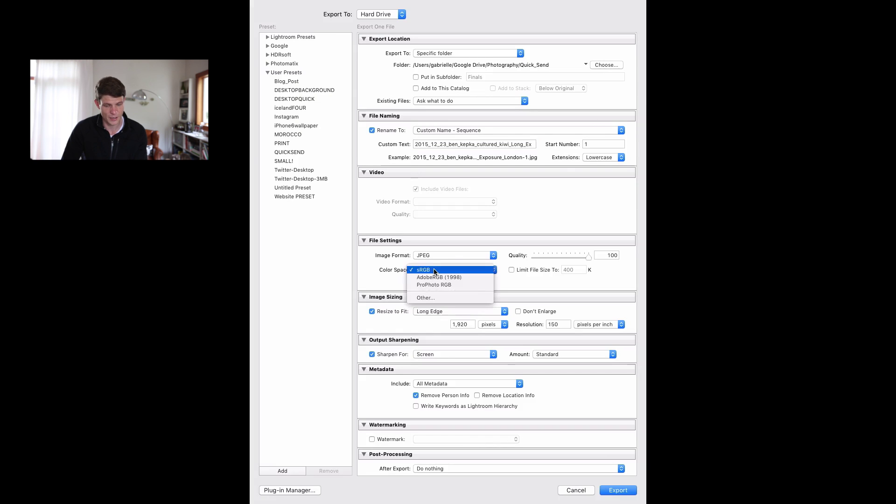
click(434, 270)
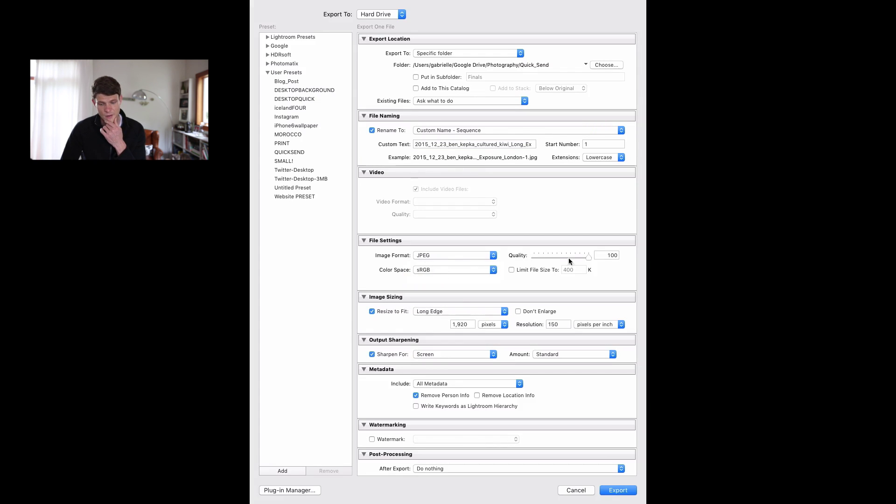
click(519, 271)
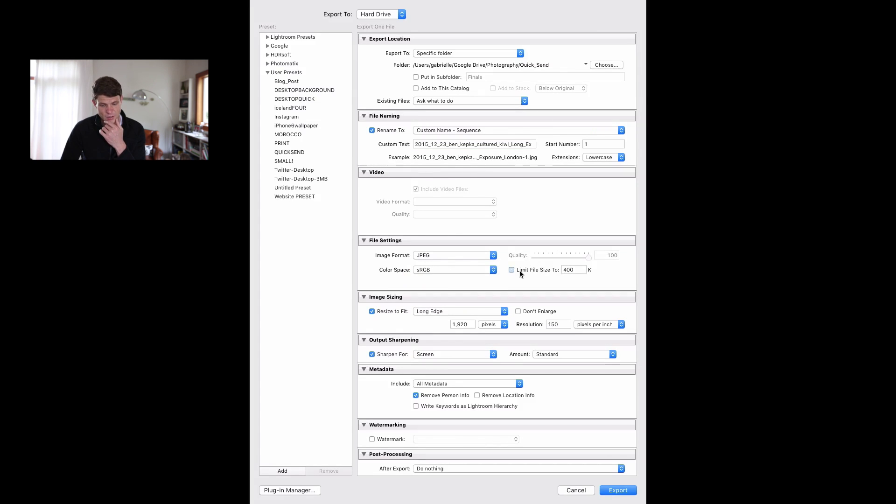
double_click(570, 270)
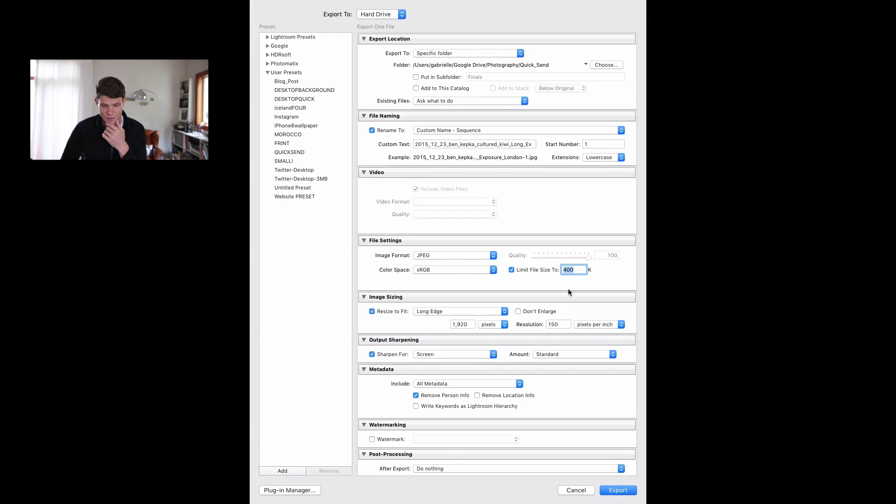
Keep the long edge resized to 1,920 pixels and export the blended canal image.
scroll(567, 288, down, 2)
scroll(568, 292, up, 1)
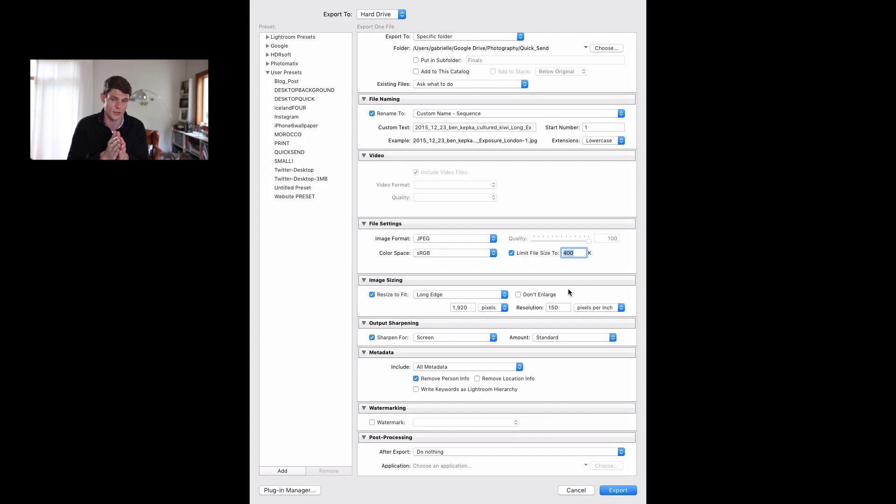
scroll(539, 279, up, 2)
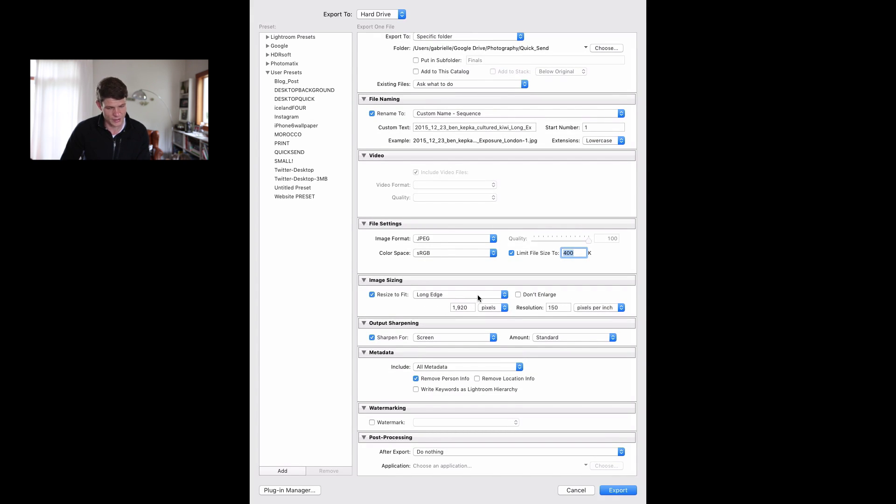
click(466, 308)
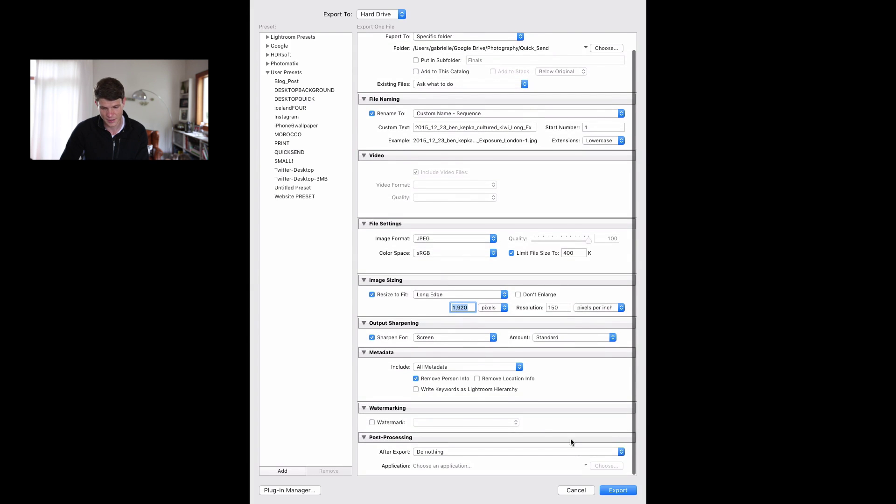
click(617, 490)
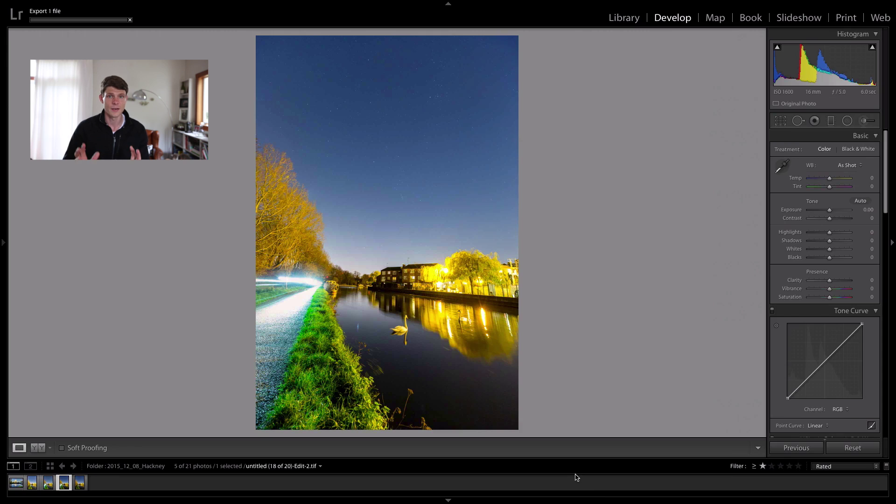